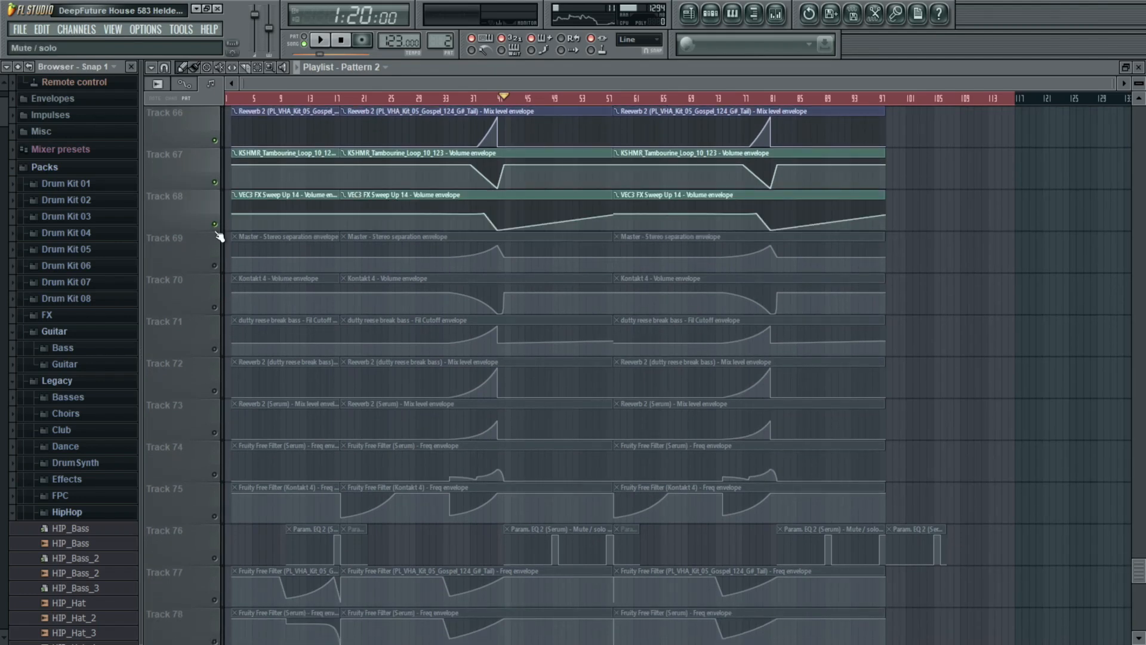
Step: Unmute the automation tracks in the playlist from Track 69 through Track 79
scroll(216, 231, down, 1)
click(215, 230)
scroll(216, 231, down, 1)
click(215, 231)
scroll(216, 231, down, 1)
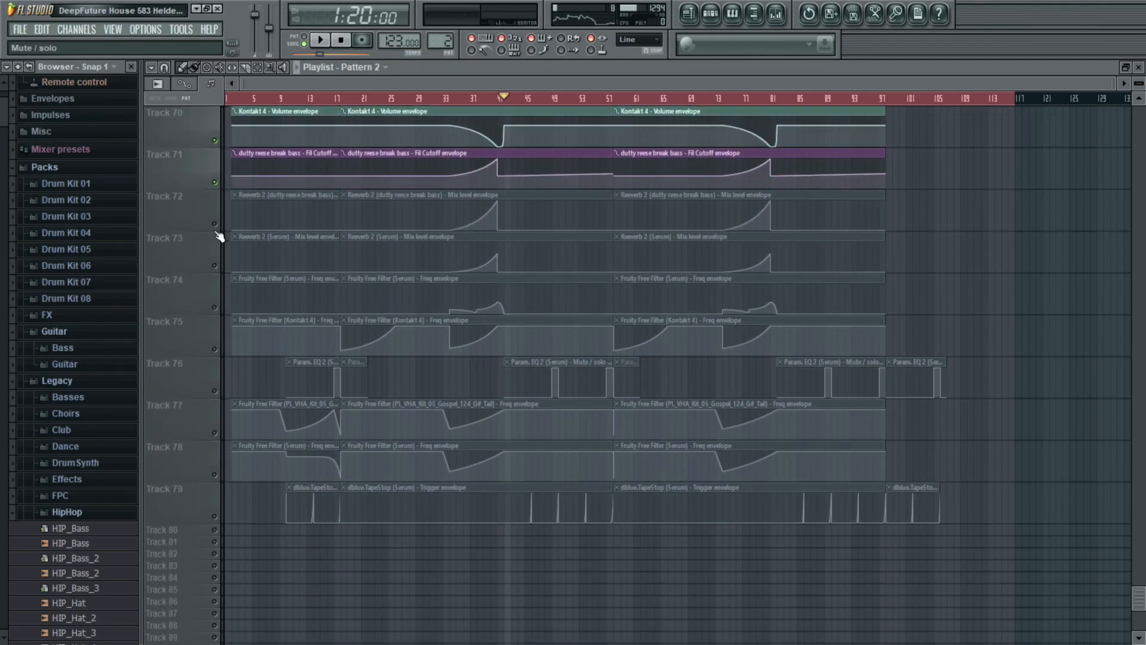
click(215, 231)
scroll(215, 231, down, 1)
click(215, 231)
scroll(216, 231, down, 1)
click(216, 231)
scroll(216, 231, down, 1)
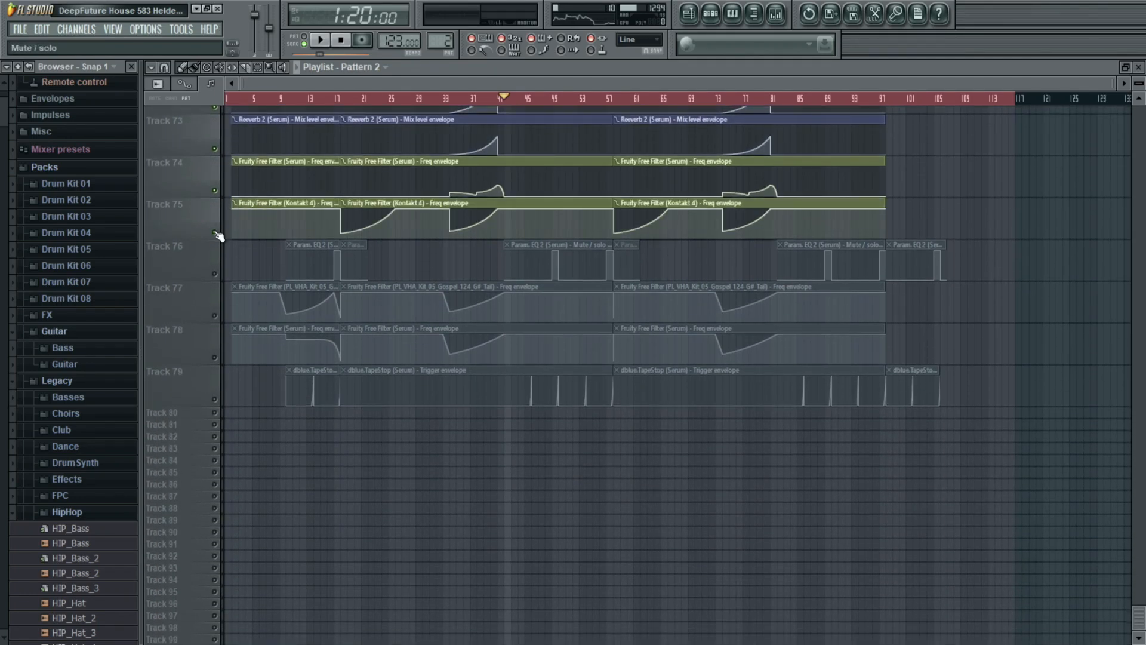
click(214, 274)
click(215, 316)
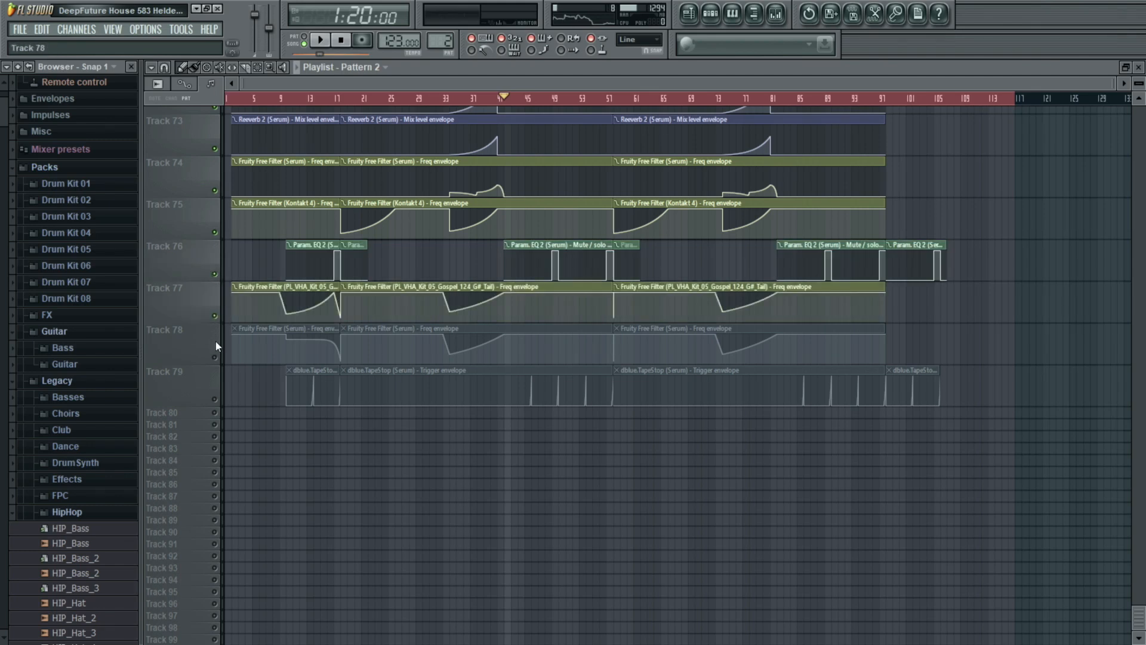
click(216, 358)
click(214, 400)
scroll(219, 402, up, 10)
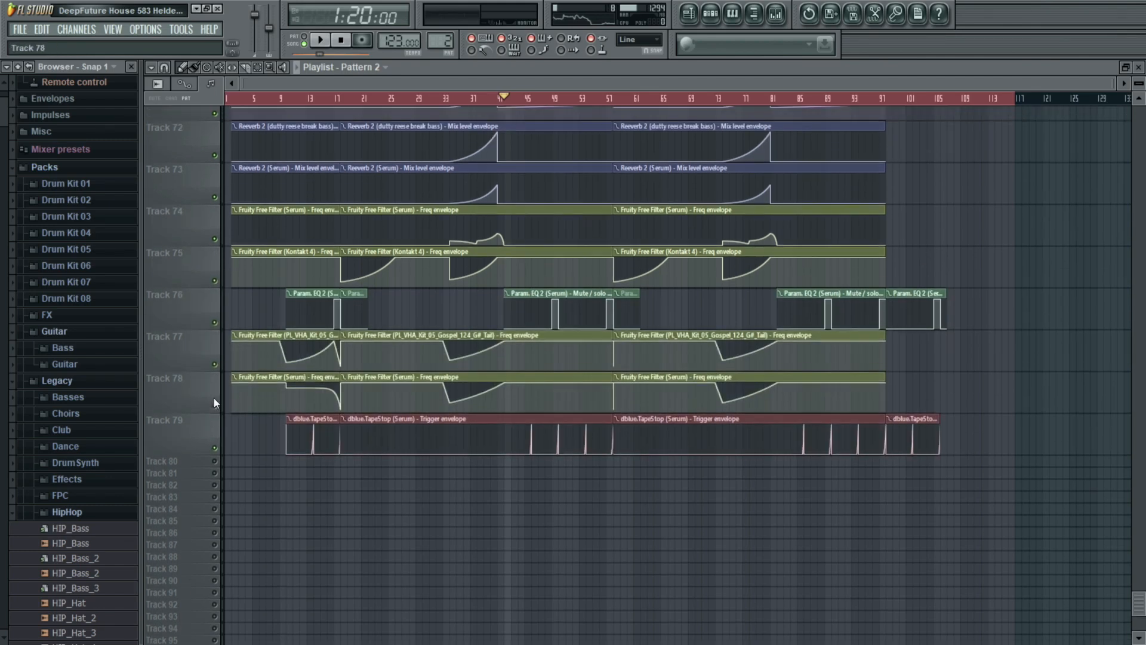
scroll(219, 404, down, 2)
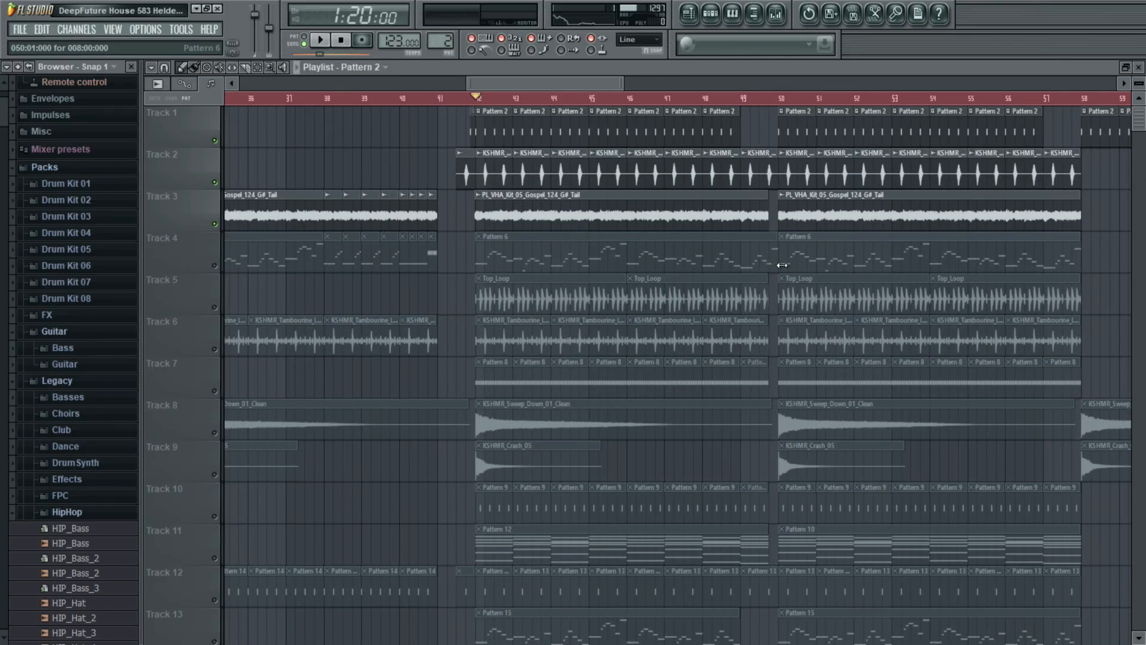
Step: Inspect the channel settings of the PL_VHA_Kit_05_Gospel_124_G#_Tail audio clip on Track 3
double_click(560, 208)
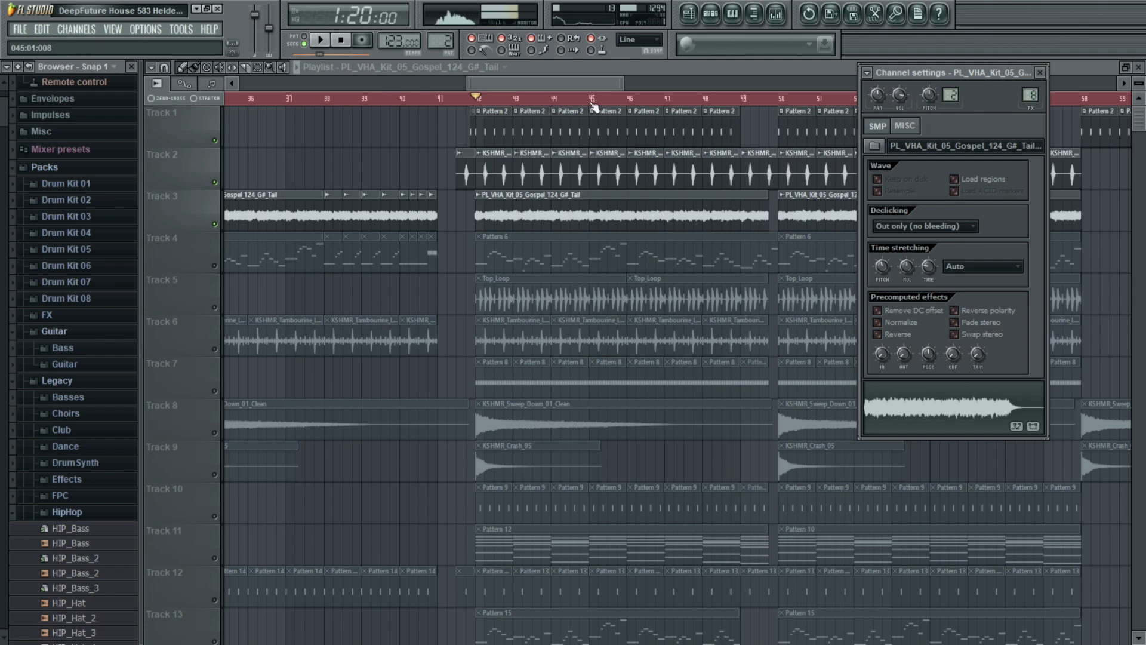
key(Escape)
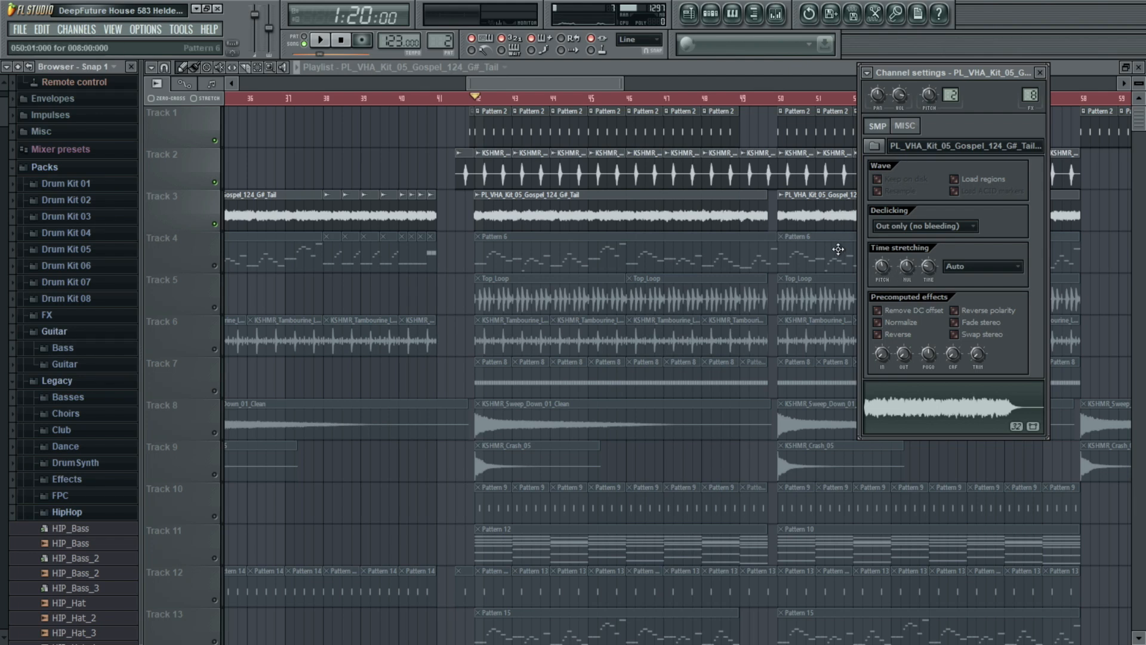
click(505, 67)
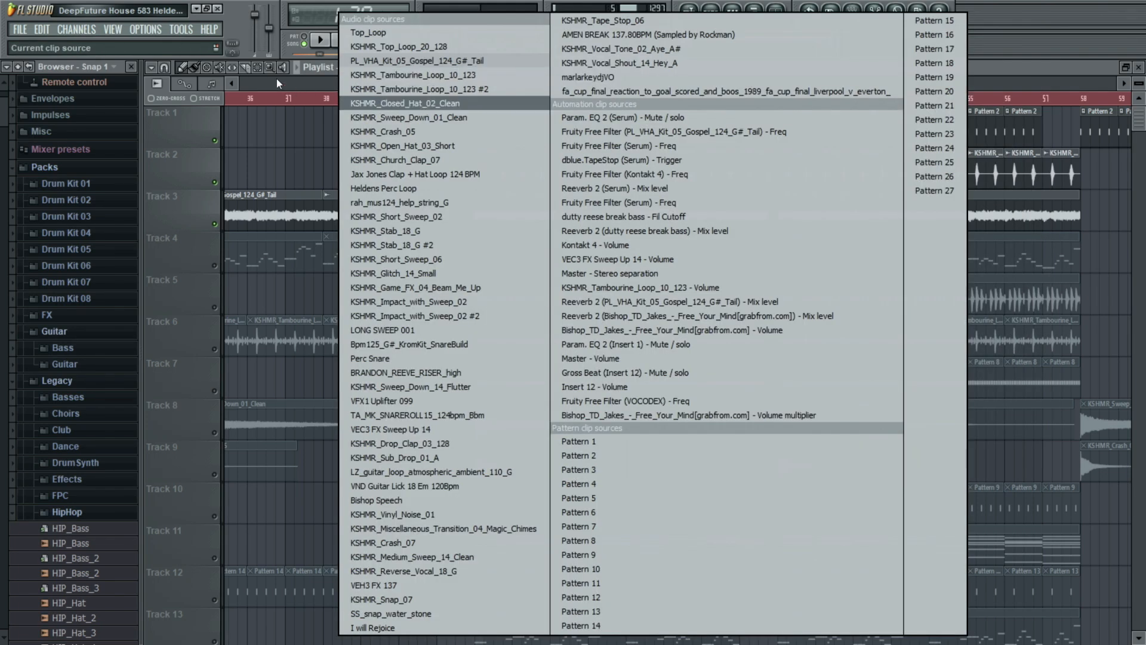
click(206, 103)
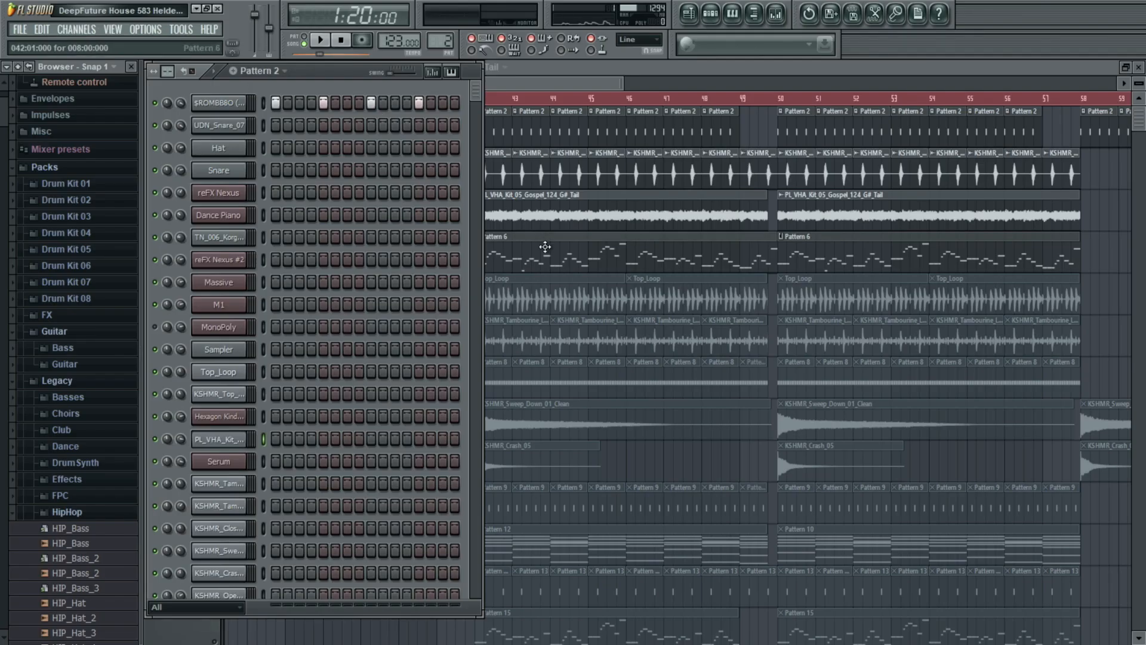
Step: Select Pattern 6 in the step sequencer and open the Serum instrument it uses
click(545, 246)
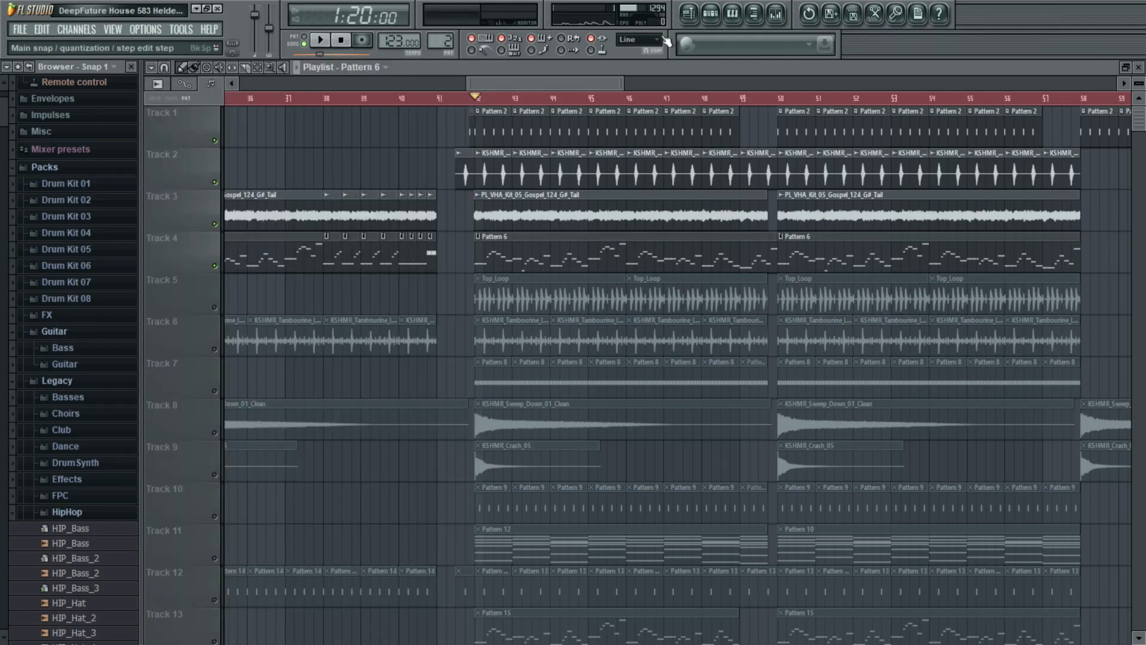
click(712, 18)
click(272, 72)
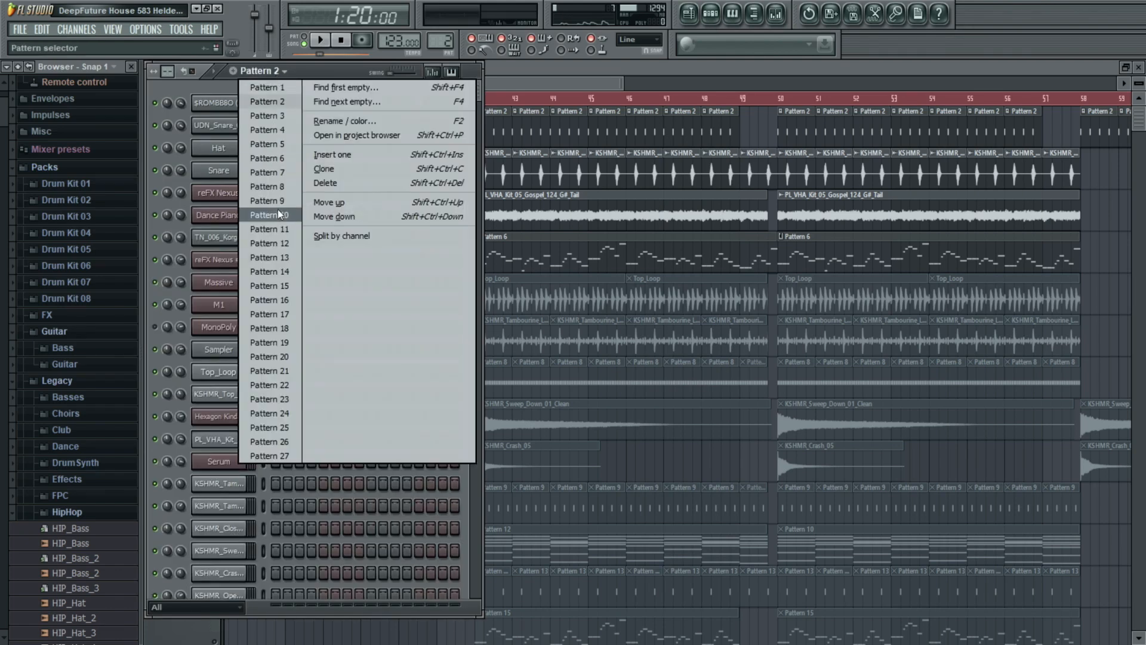
click(273, 159)
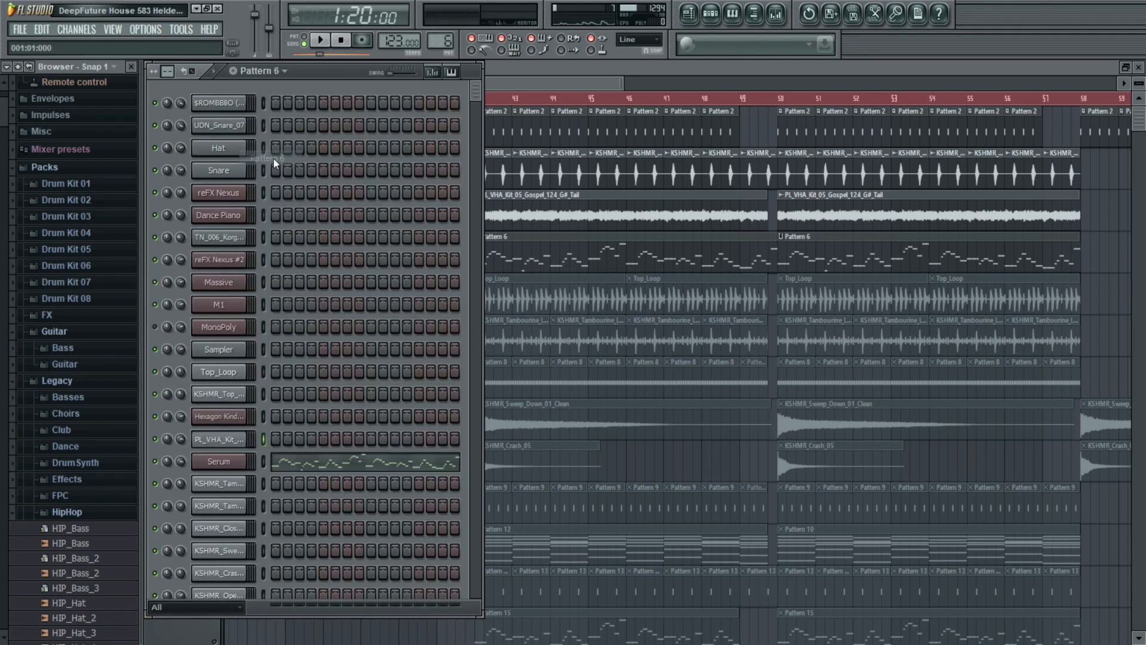
click(229, 466)
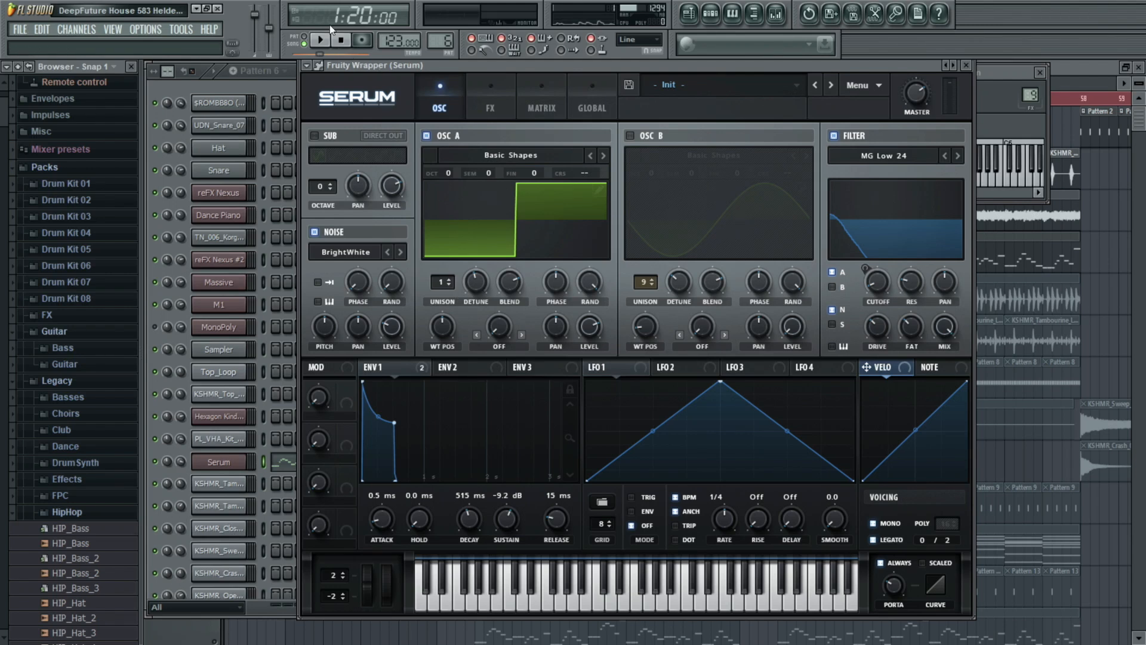
click(235, 467)
click(235, 467)
Step: Play the Serum part and examine the synth's oscillator page and effects rack
key(space)
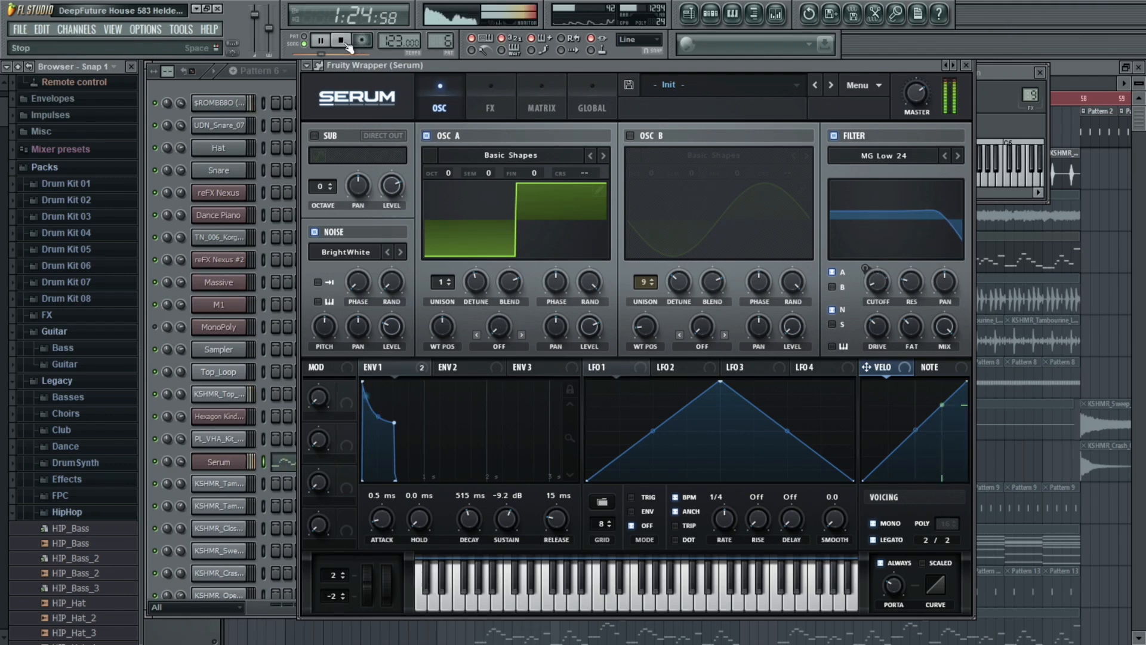
key(space)
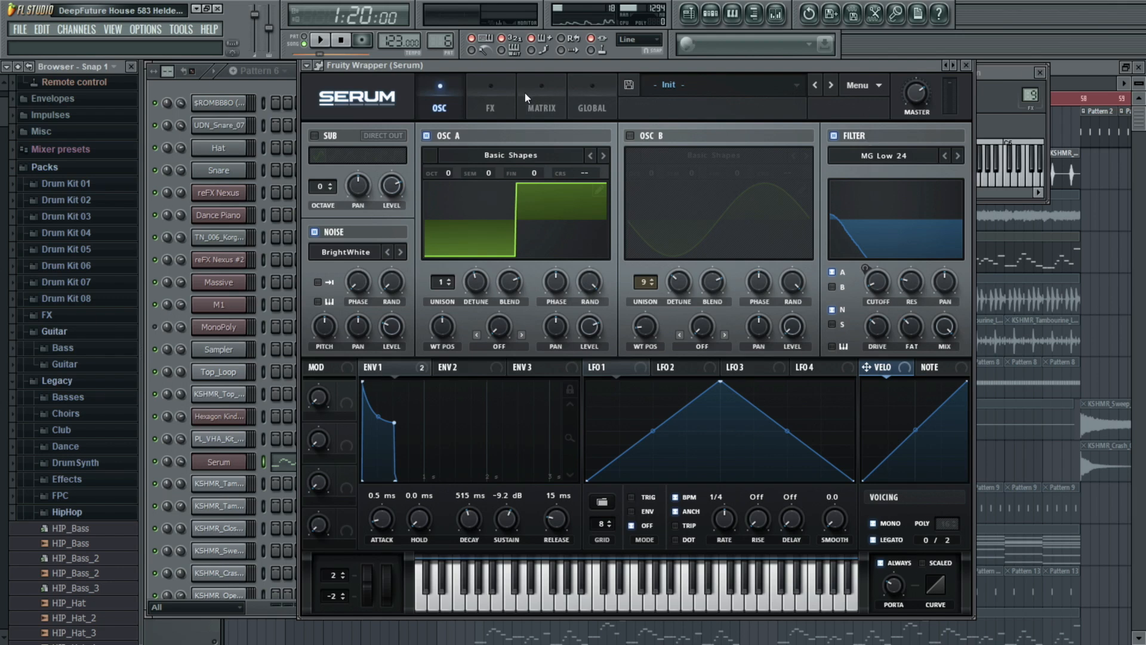
click(507, 92)
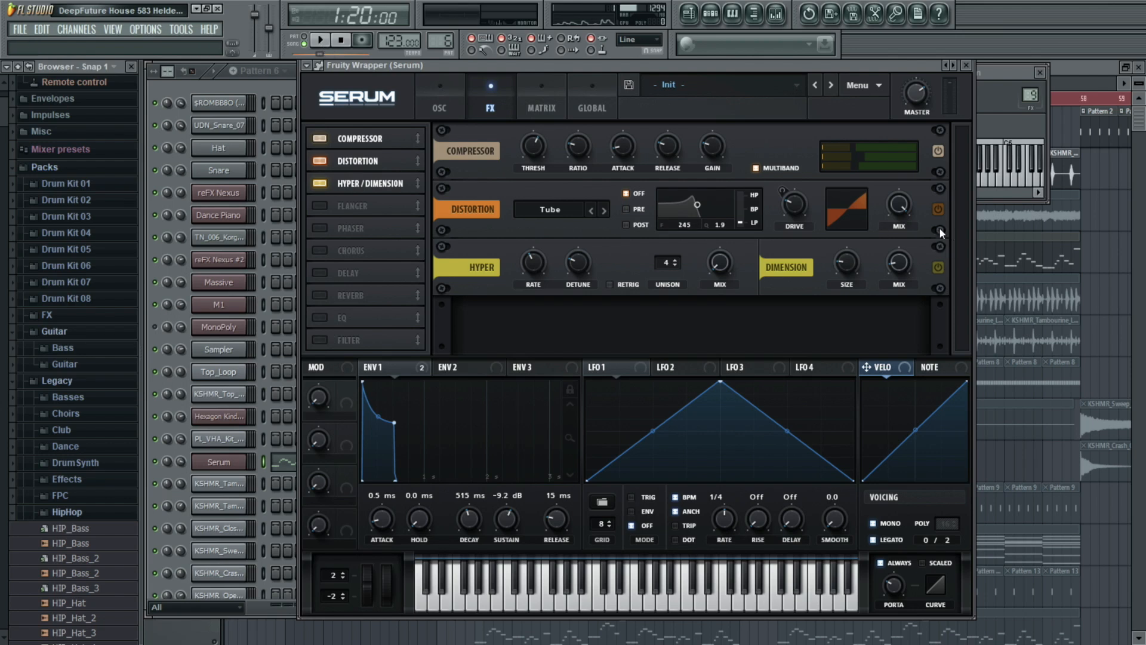
click(319, 41)
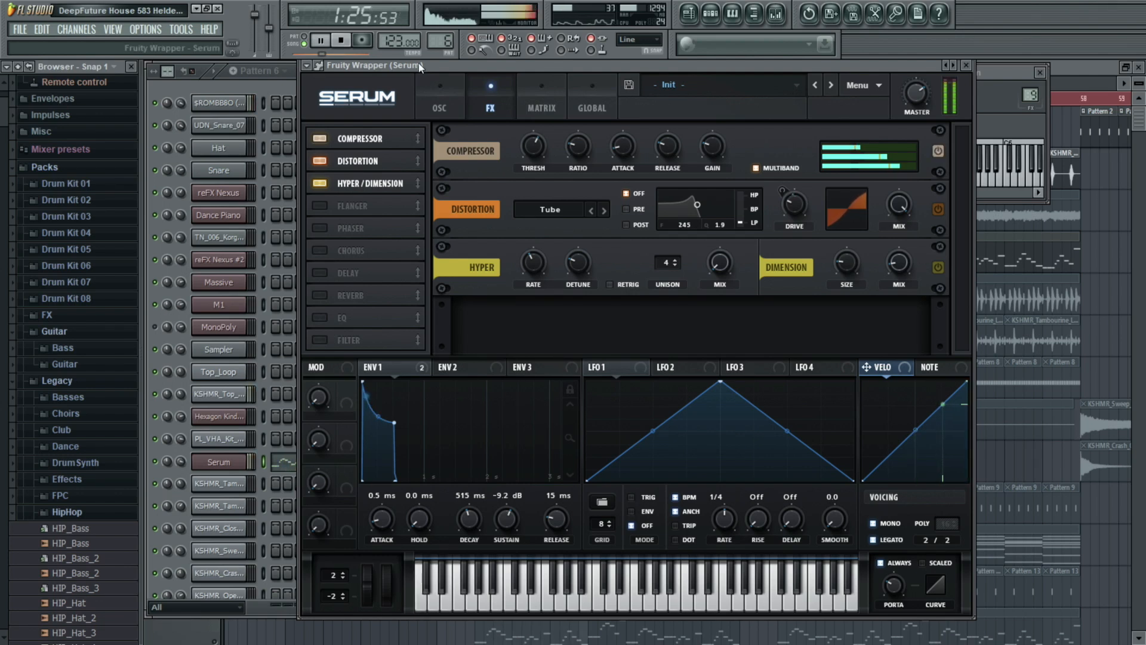
Step: Audition the Serum sound with noise, legato and the always-portamento option switched off, restoring each of them
click(433, 100)
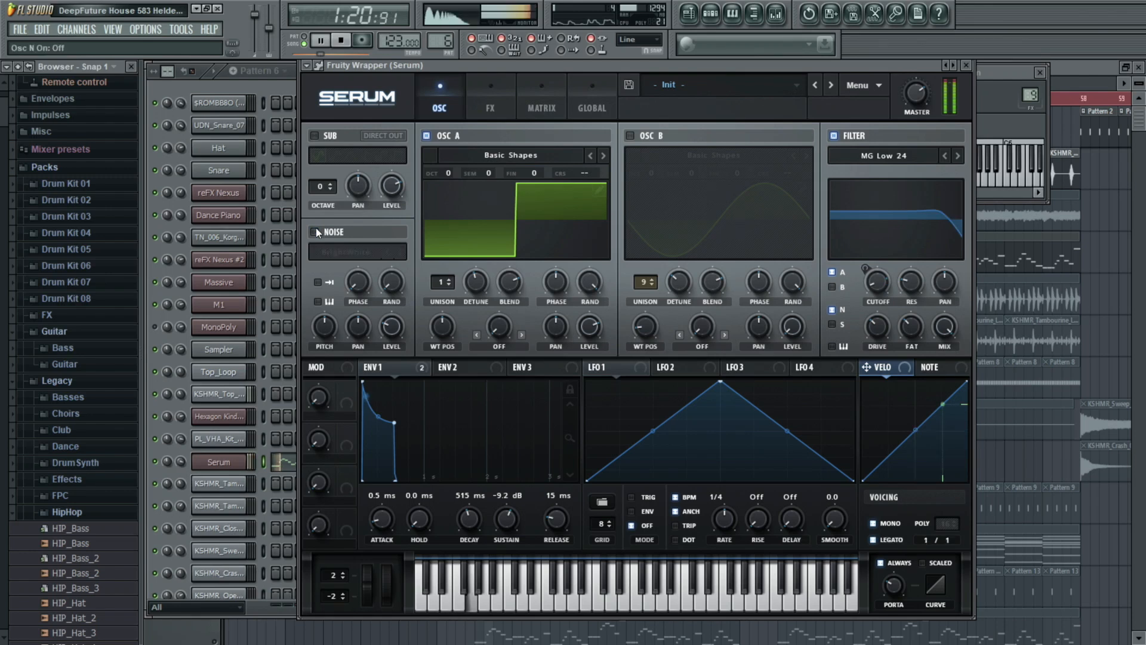
click(314, 232)
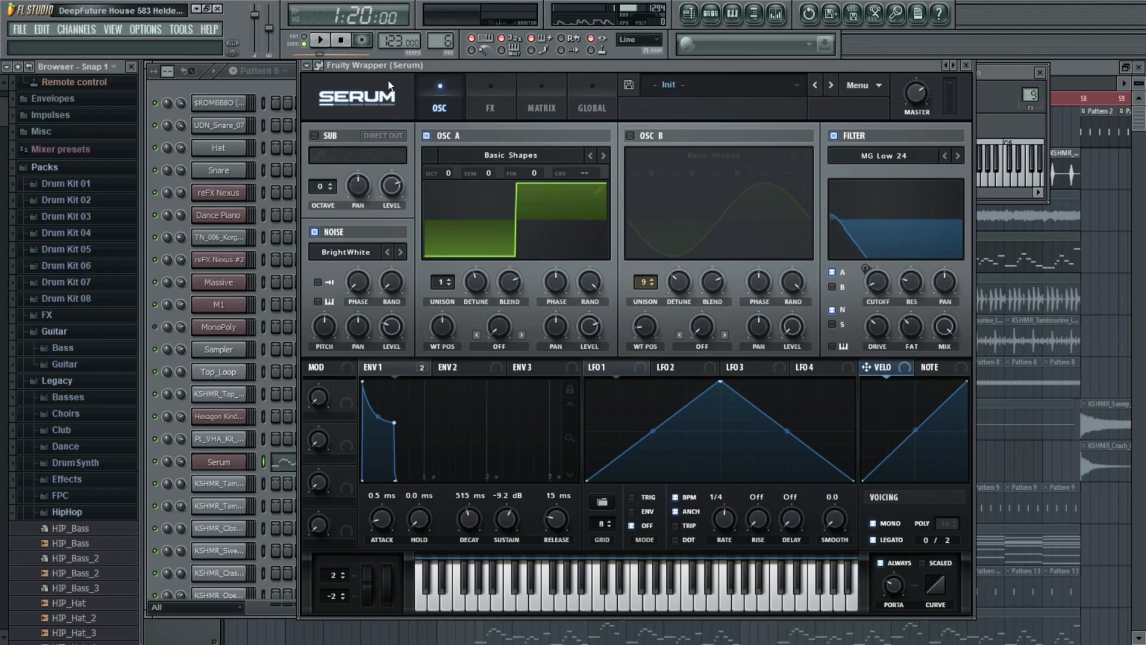
click(322, 40)
click(873, 539)
click(881, 563)
click(881, 563)
click(873, 540)
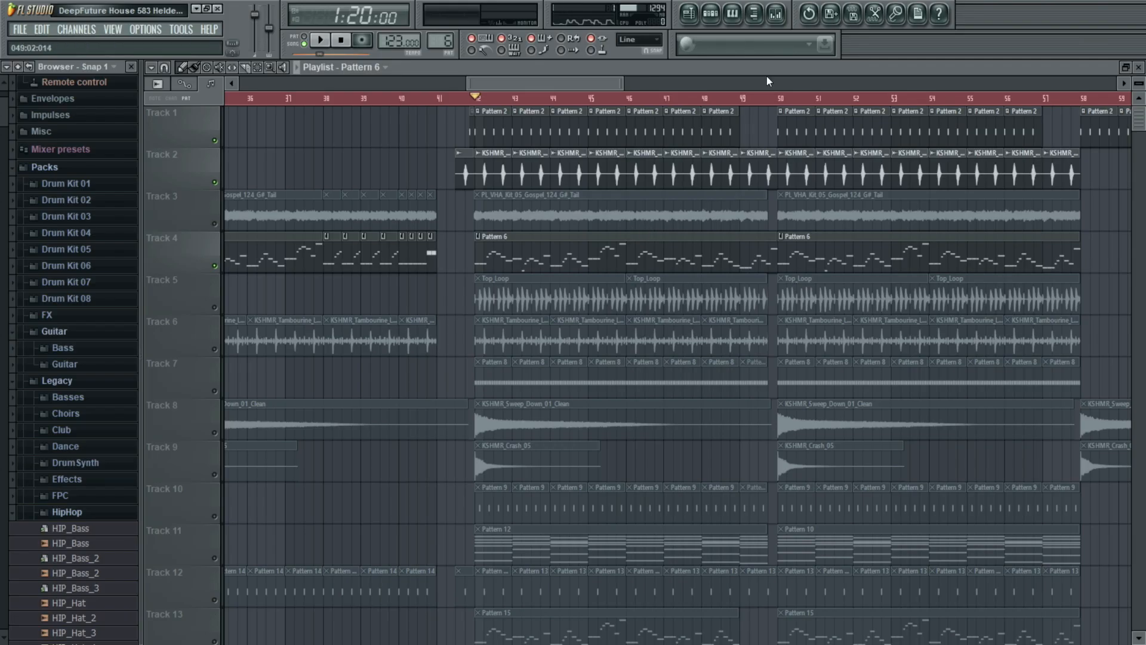
Step: Inspect the Gross Beat and OTT effects on the Serum mixer track
click(776, 13)
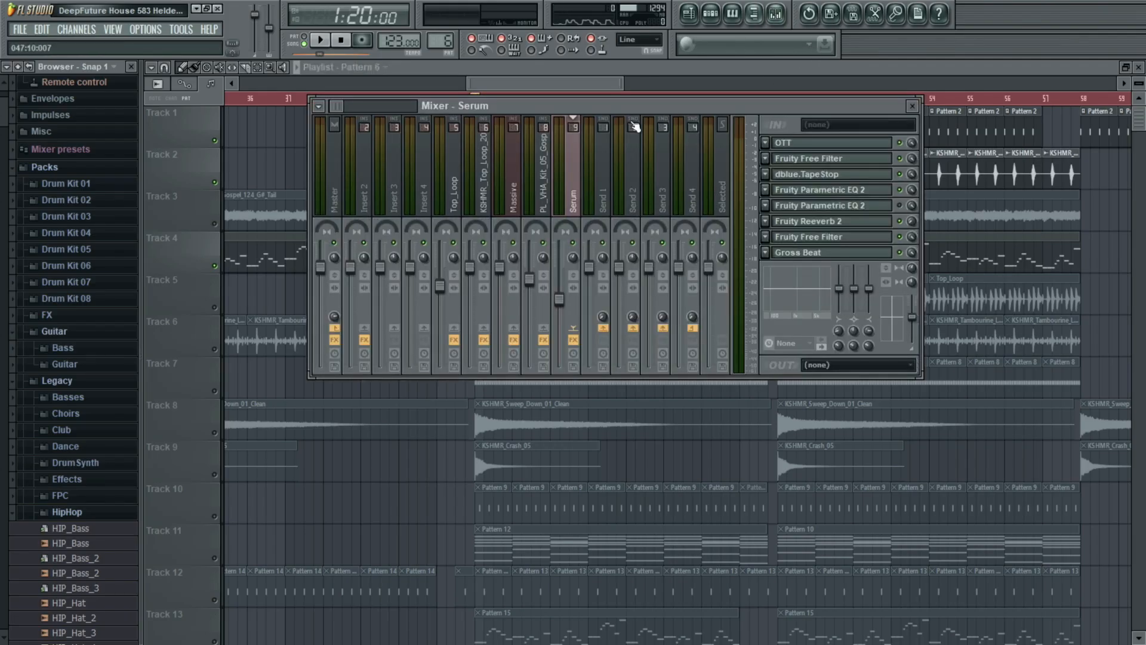
click(812, 254)
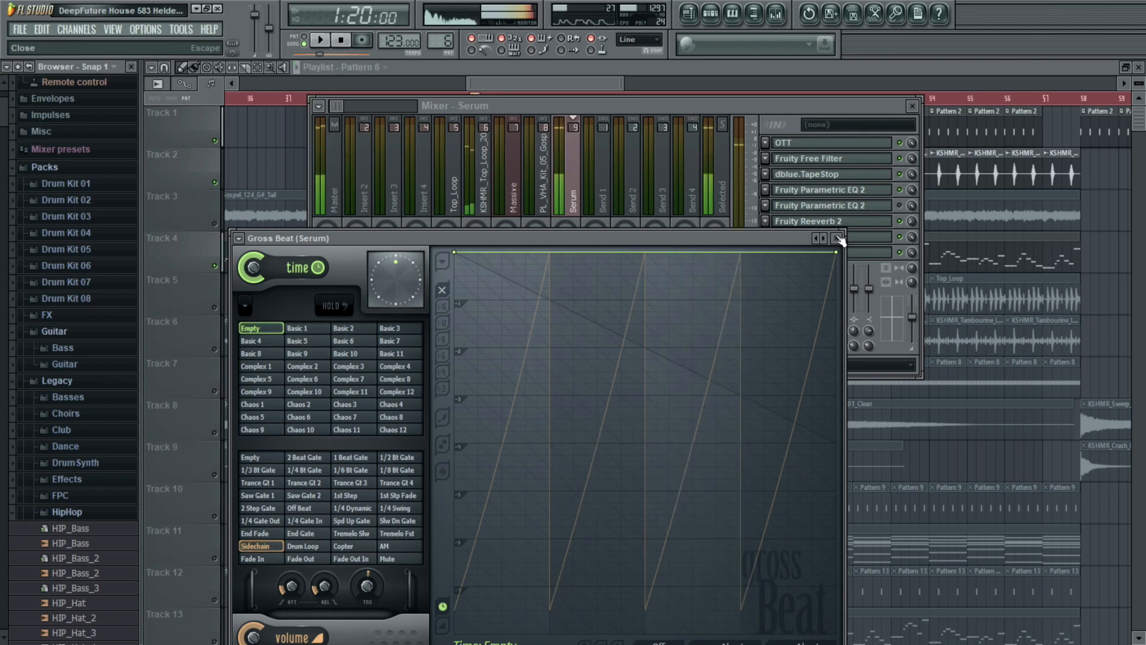
click(839, 239)
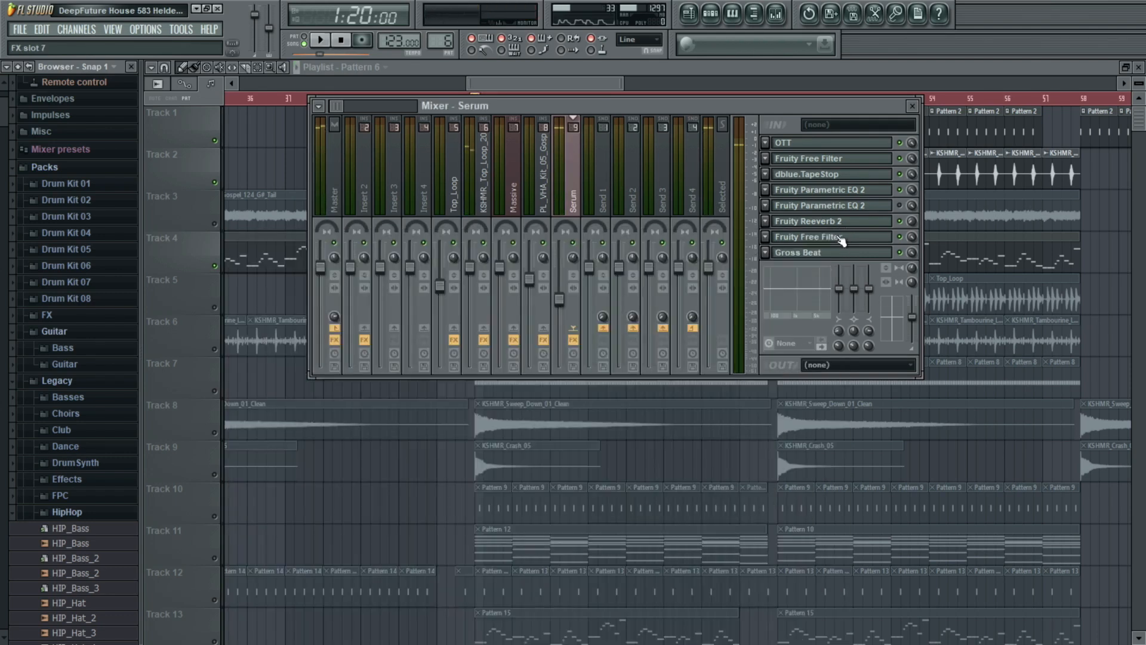
click(795, 145)
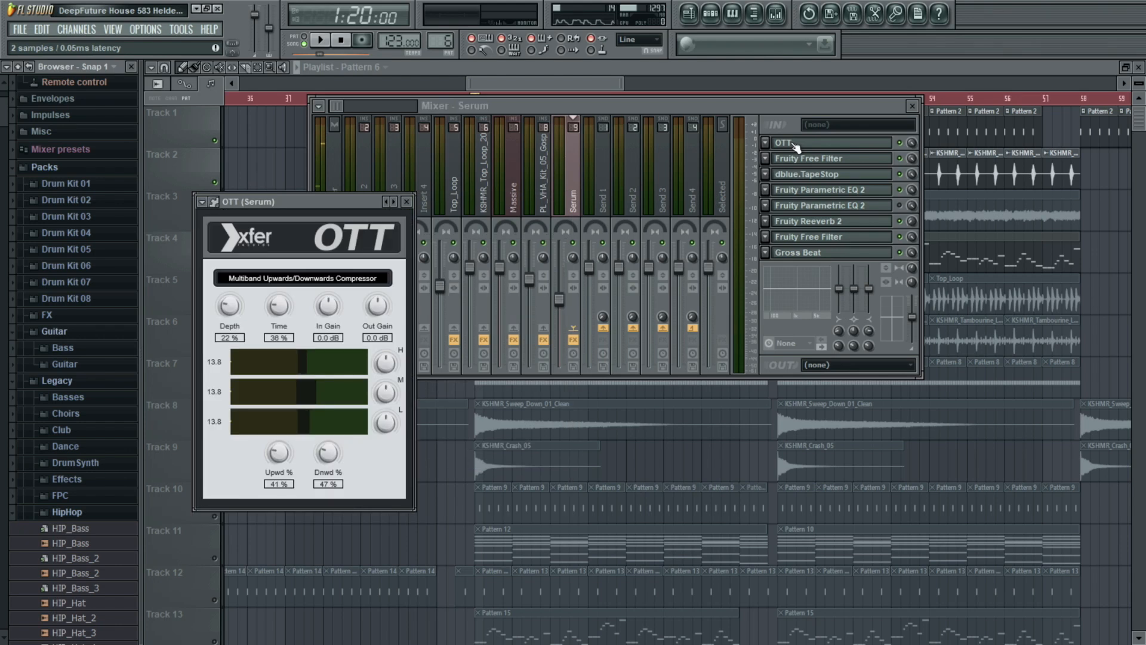
key(space)
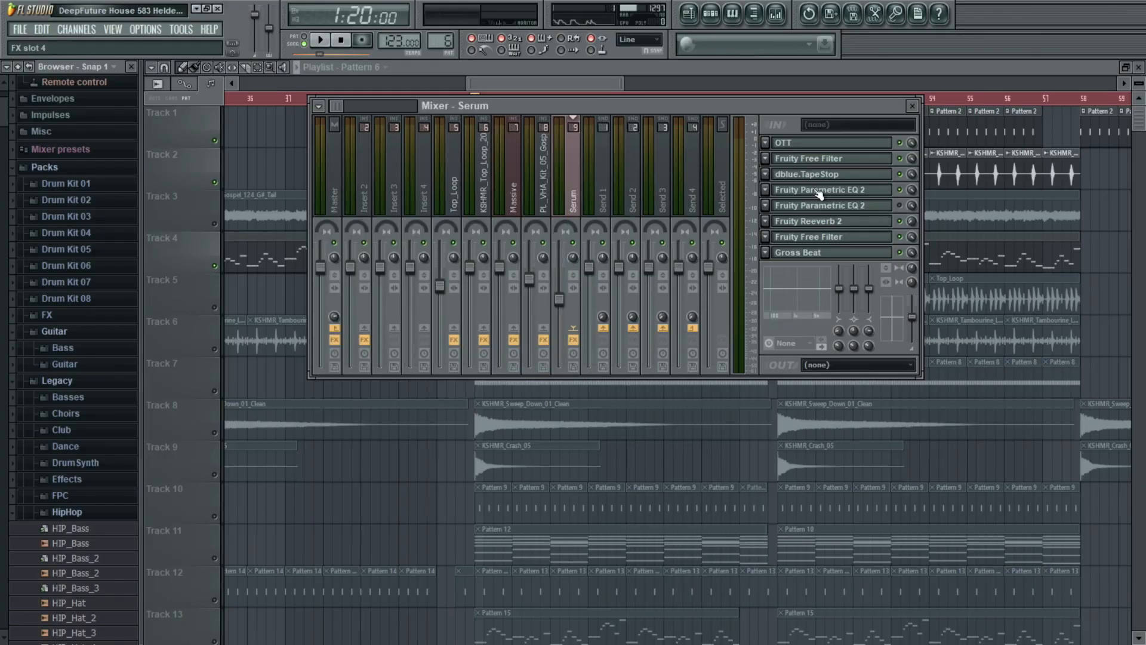
Step: Examine the first Fruity Parametric EQ 2 during playback and check Fruity Reeverb 2 on the Serum mixer track
key(space)
click(819, 190)
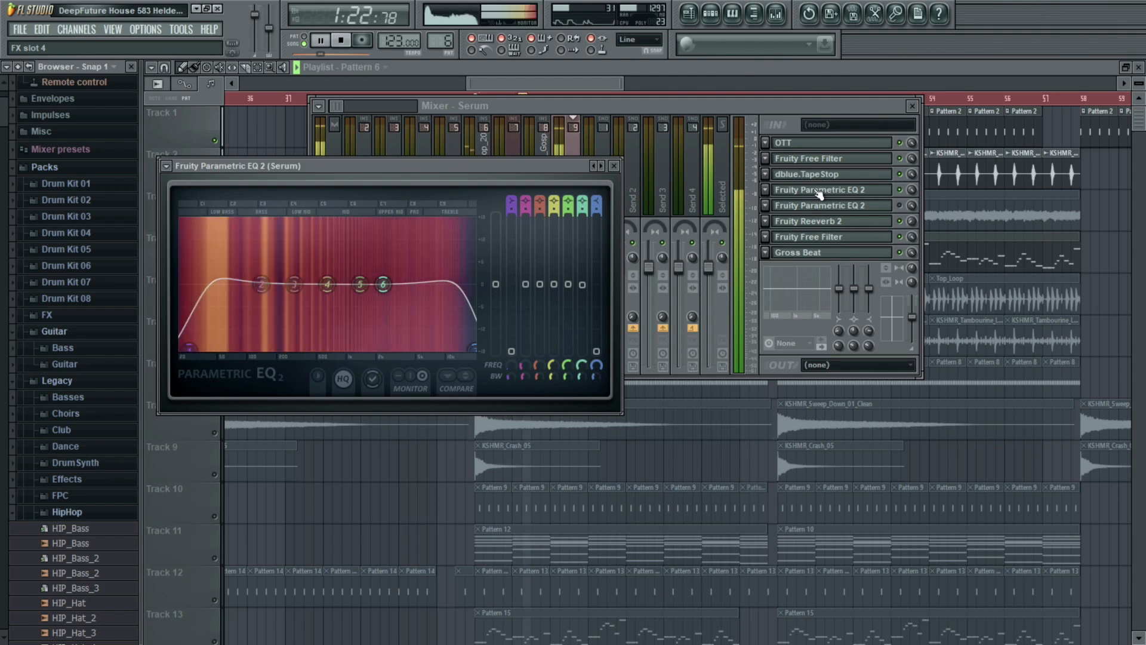
key(space)
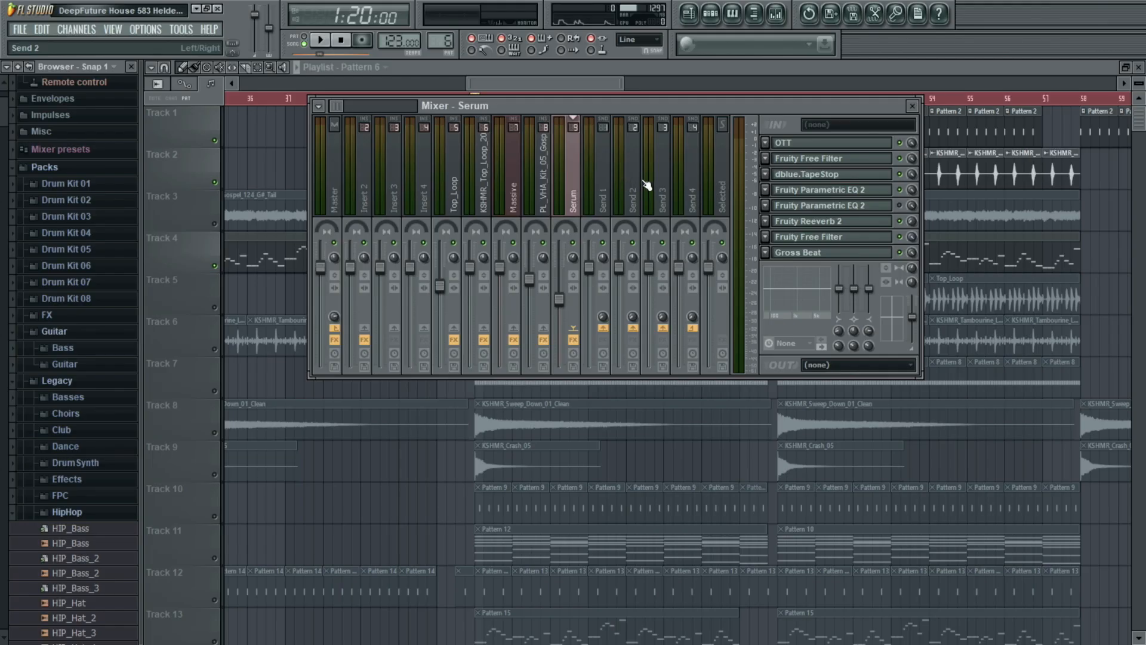
click(796, 191)
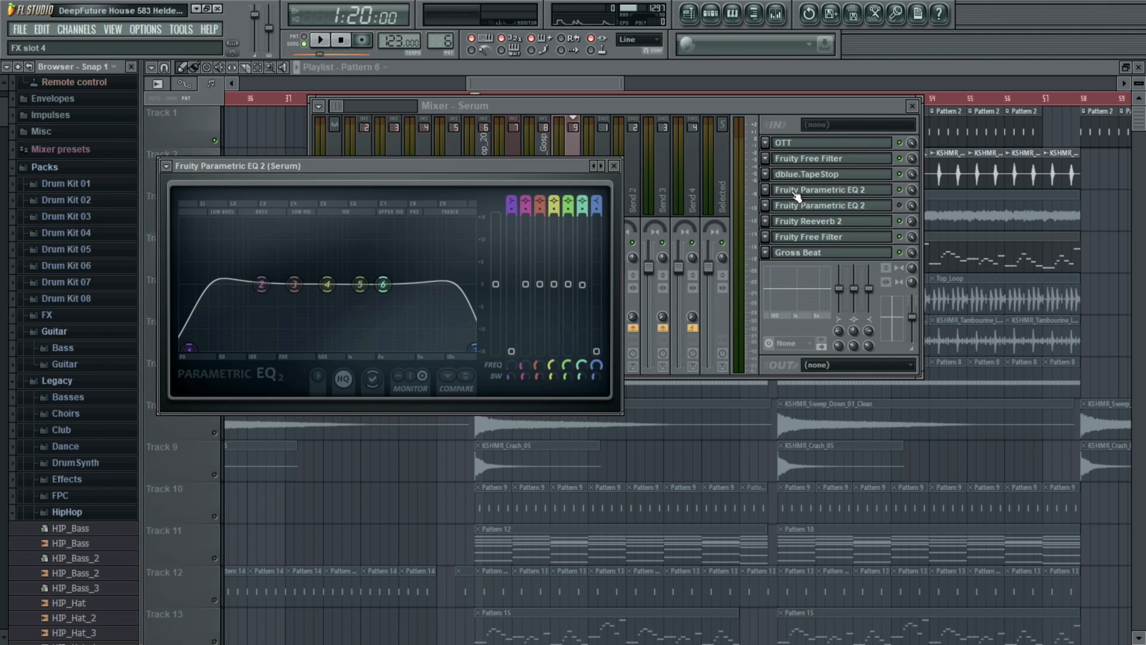
click(795, 191)
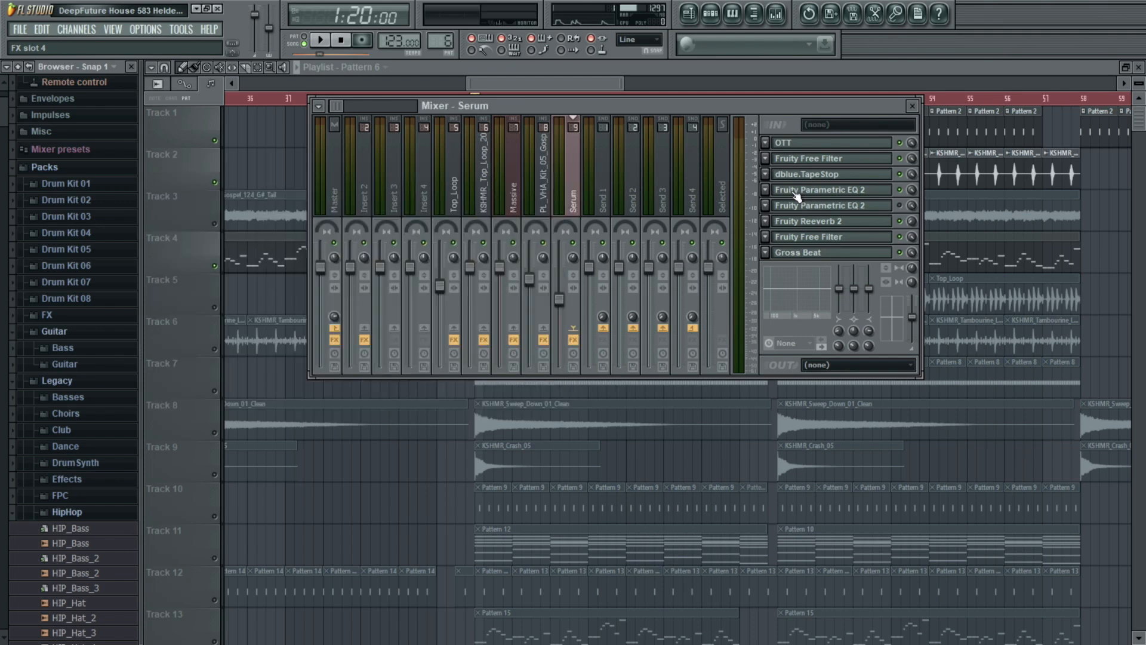
click(806, 222)
click(806, 222)
Step: Return to the playlist and play the Pattern 6 clips on Track 4 from bars 38 and 40
click(525, 74)
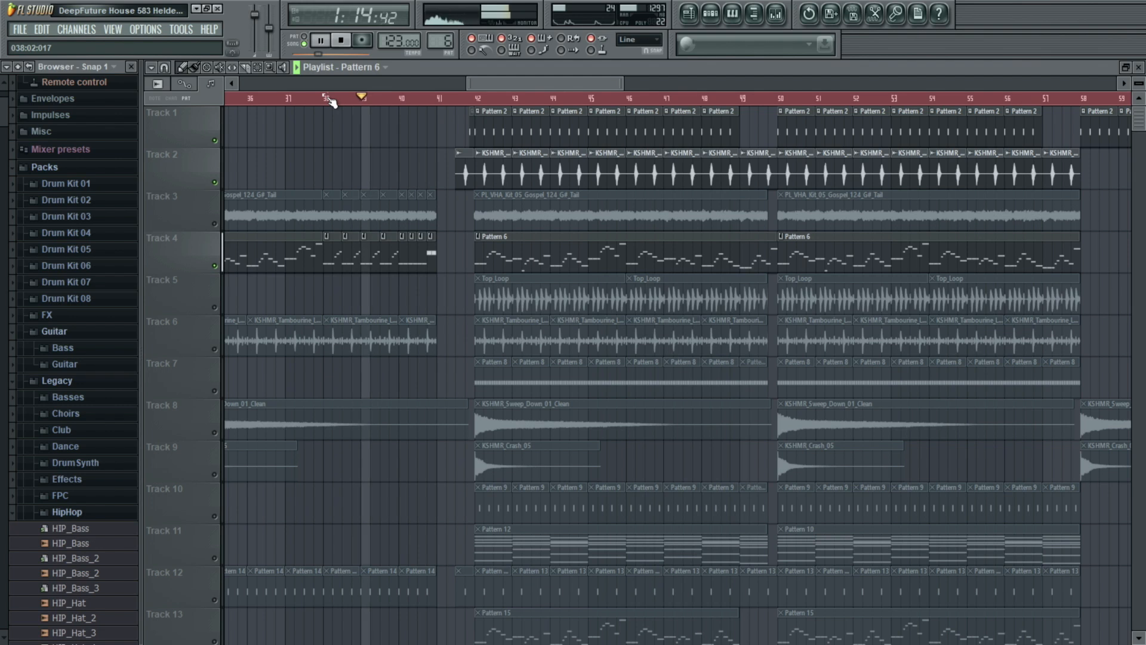
scroll(330, 101, down, 1)
scroll(330, 102, down, 2)
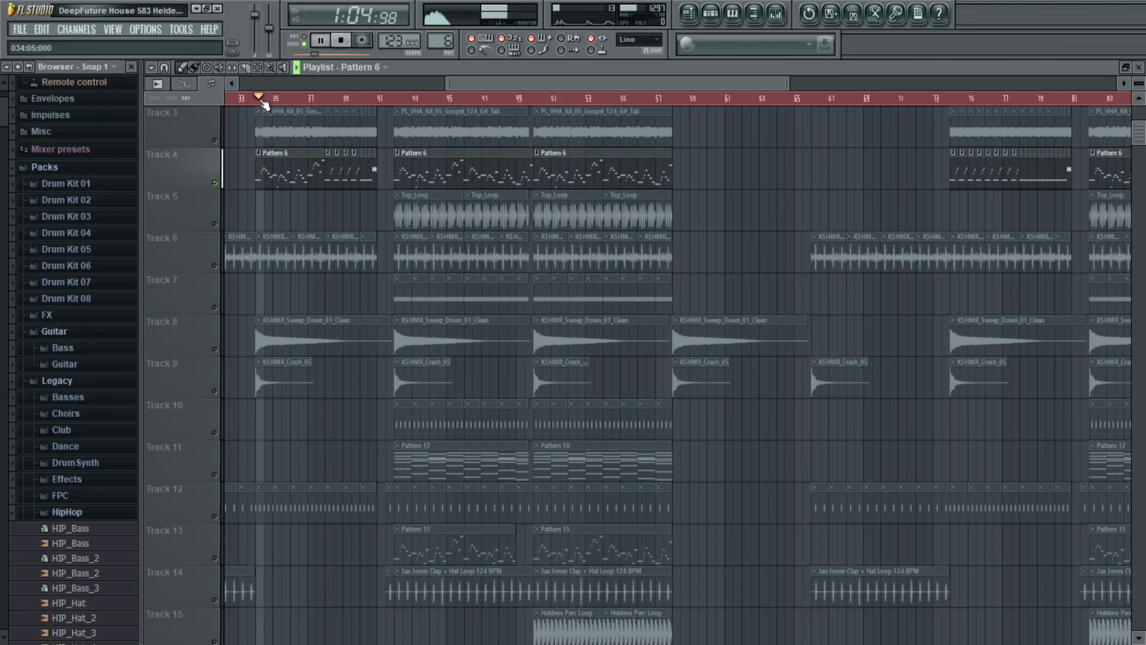
click(330, 99)
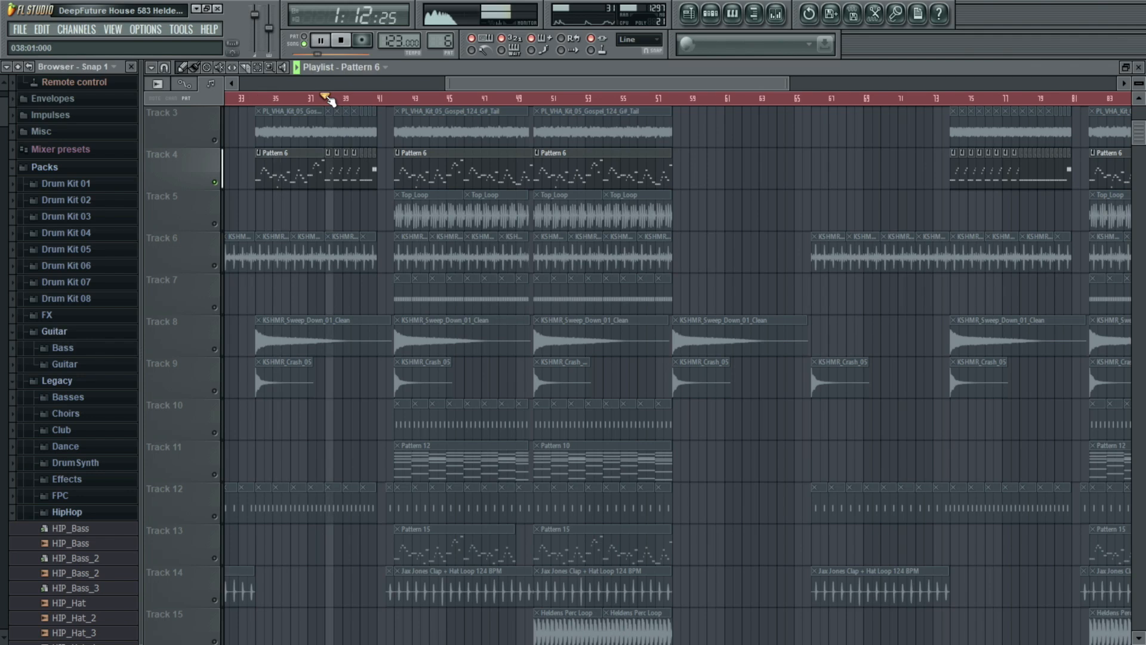
click(363, 98)
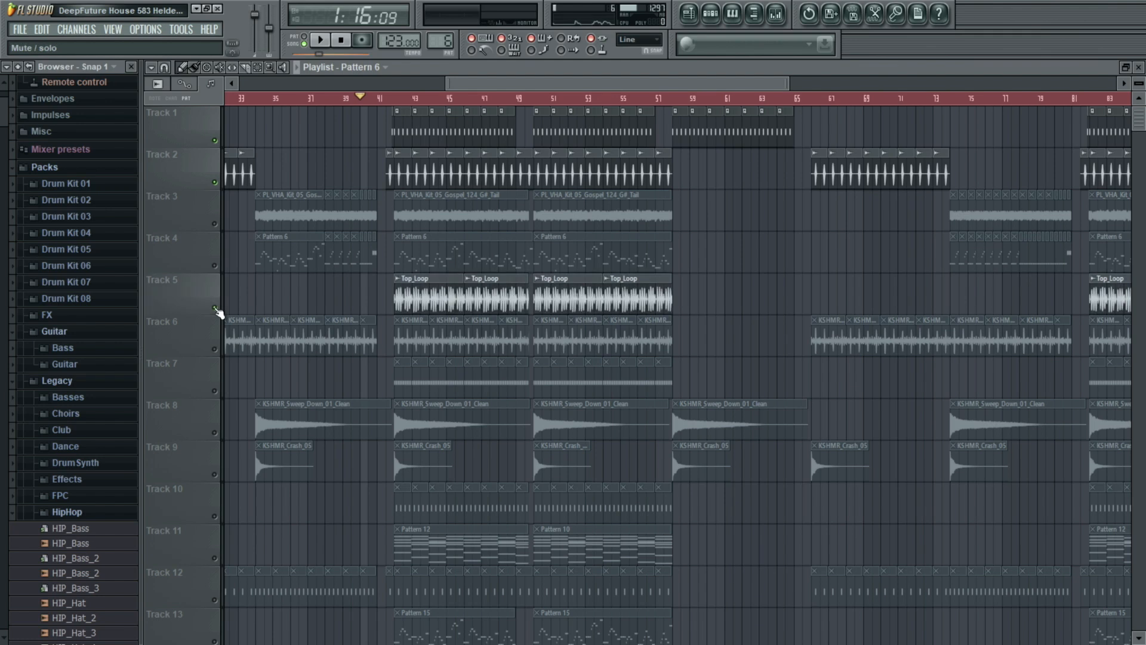
Step: Unmute Tracks 4 and 6 and play the arrangement from bar 42
click(215, 266)
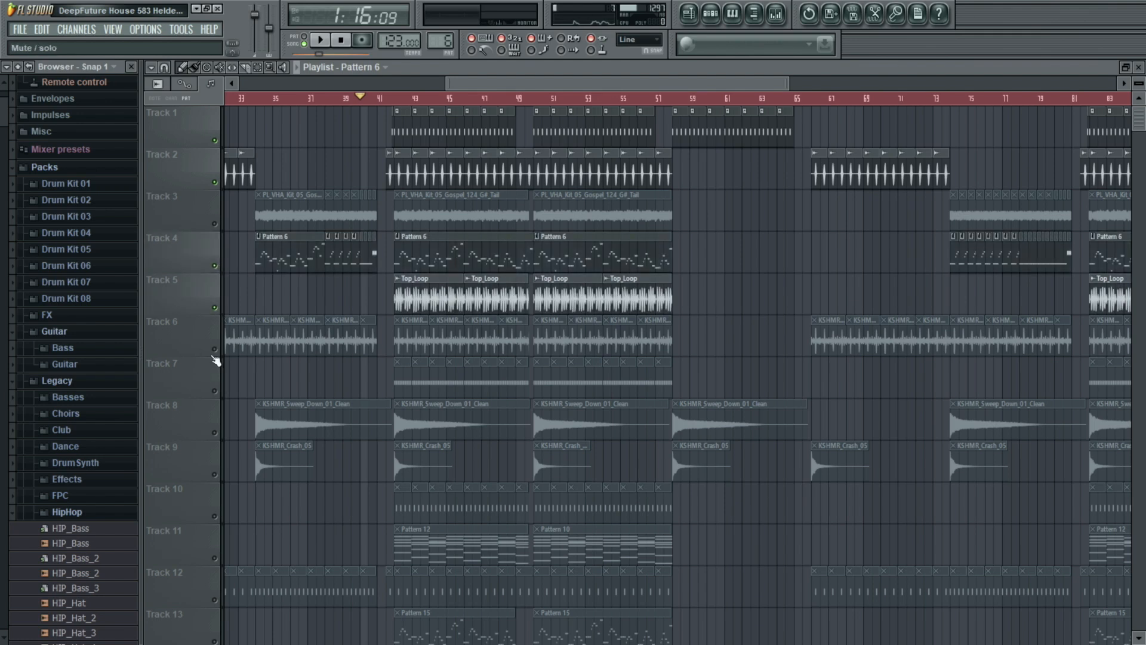
click(214, 350)
click(402, 101)
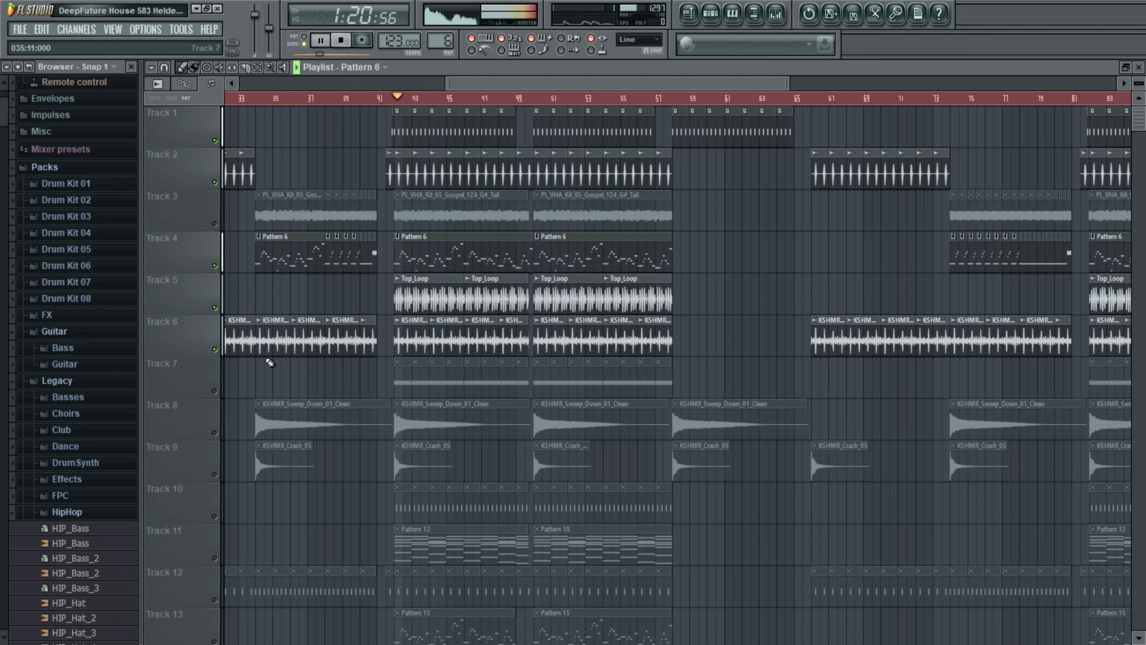
Step: Mute Tracks 6 and 4 and play the arrangement from bar 42 with the Top_Loop channel settings open
key(space)
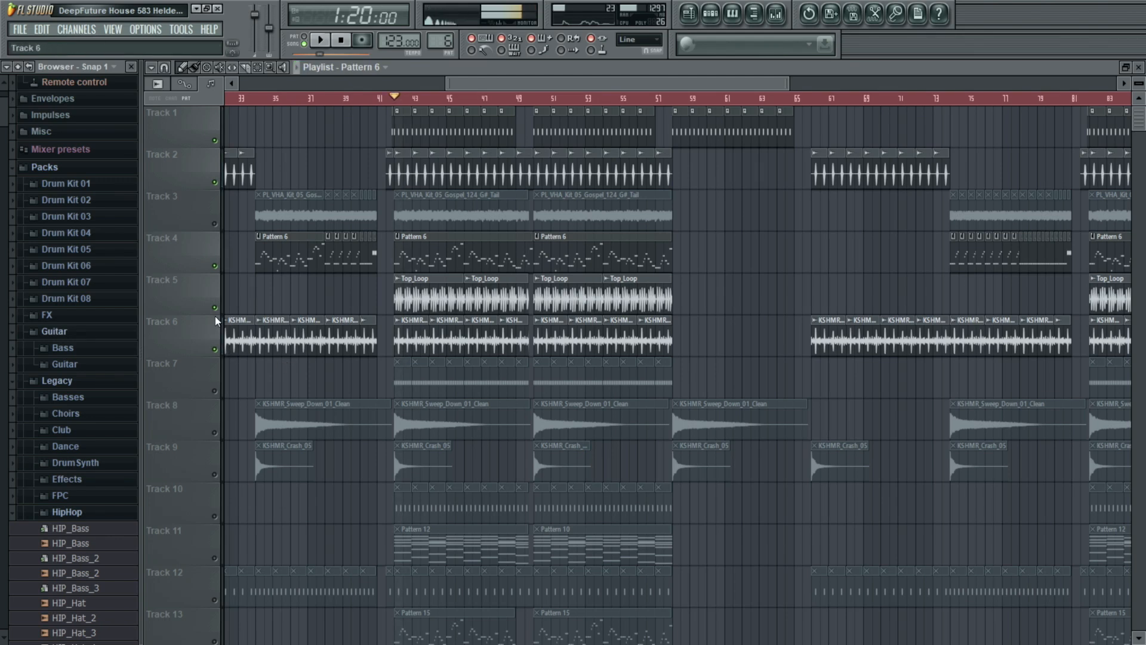
click(217, 350)
double_click(405, 300)
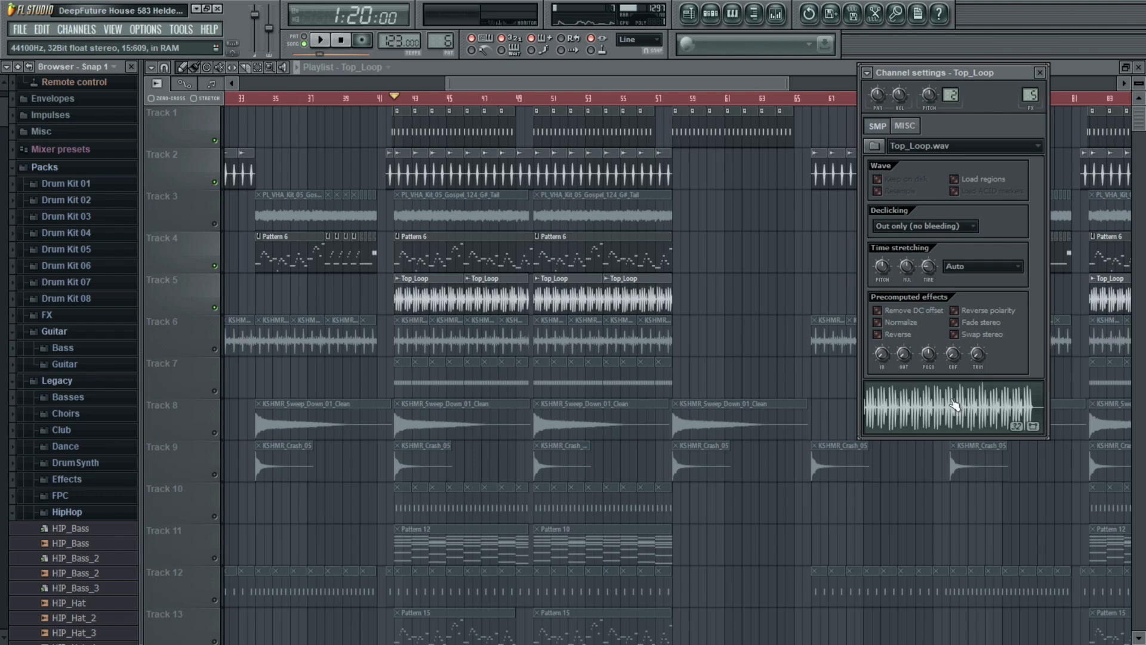
key(space)
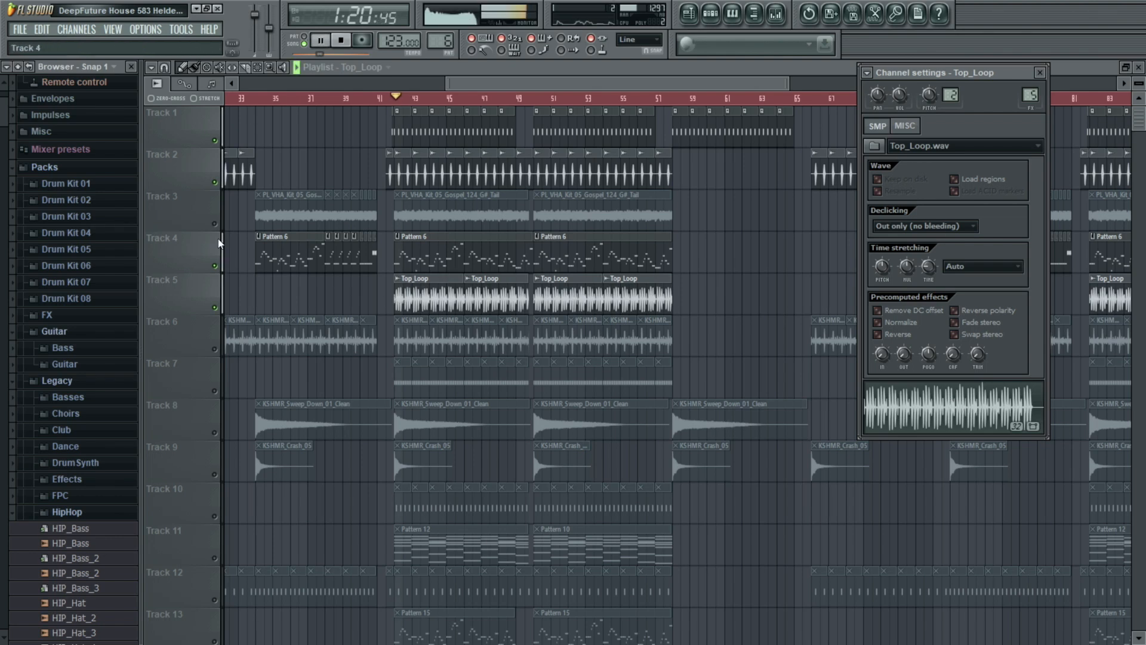
click(214, 265)
click(214, 182)
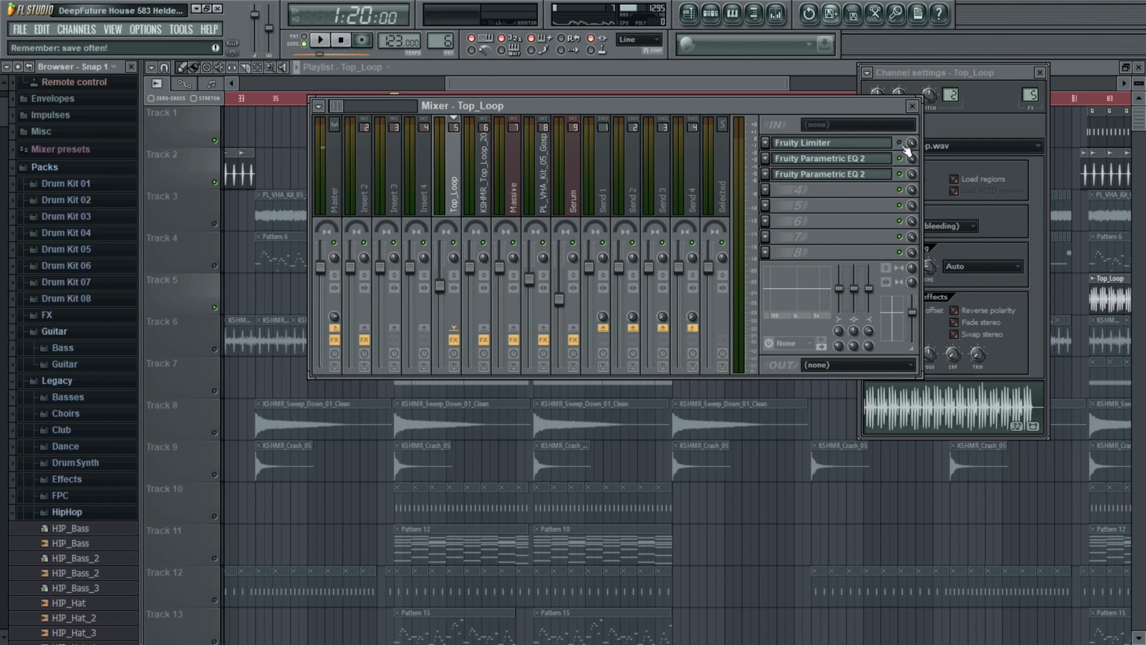
Step: Play the loop and inspect the Fruity Limiter on the Top_Loop mixer track
key(space)
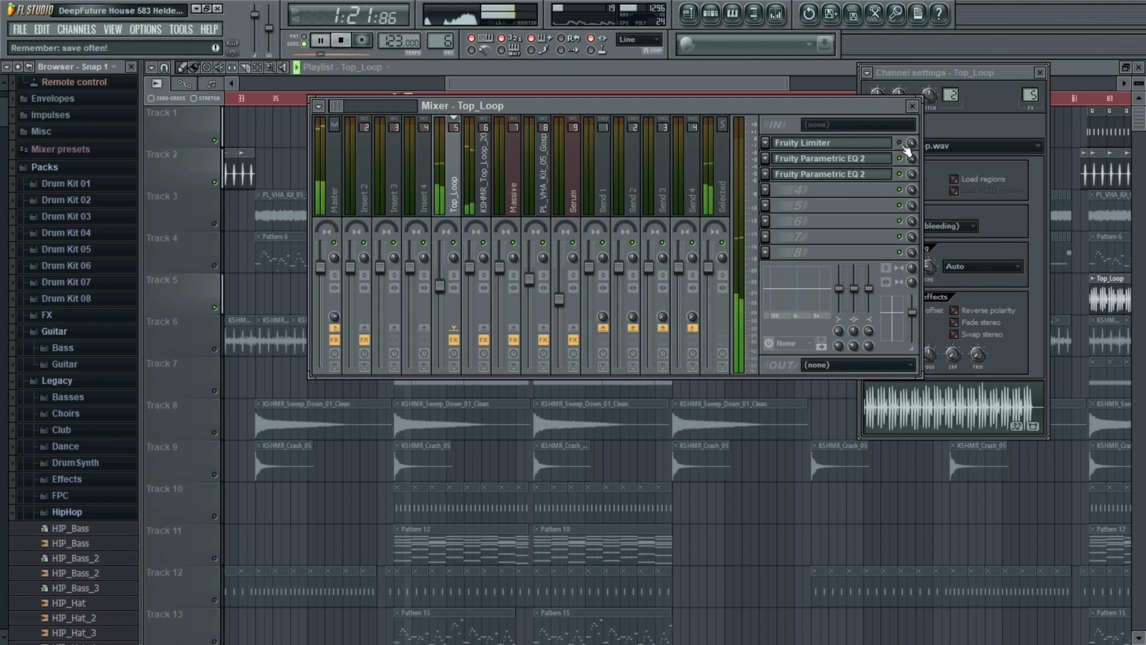
click(873, 144)
click(873, 144)
click(872, 144)
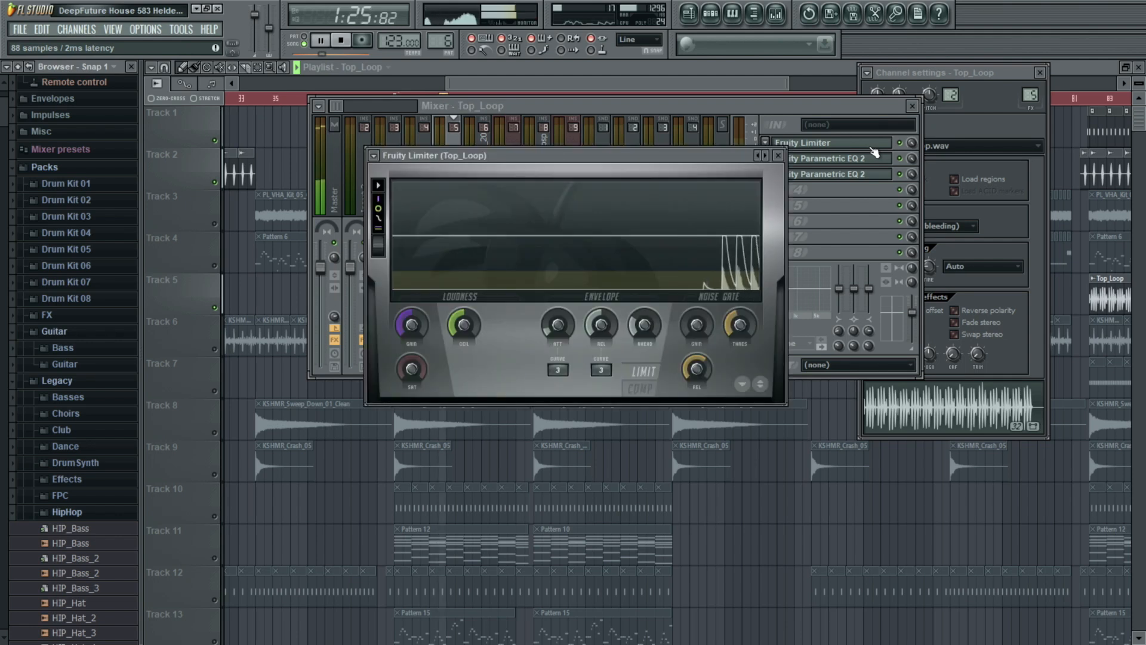
click(873, 144)
key(space)
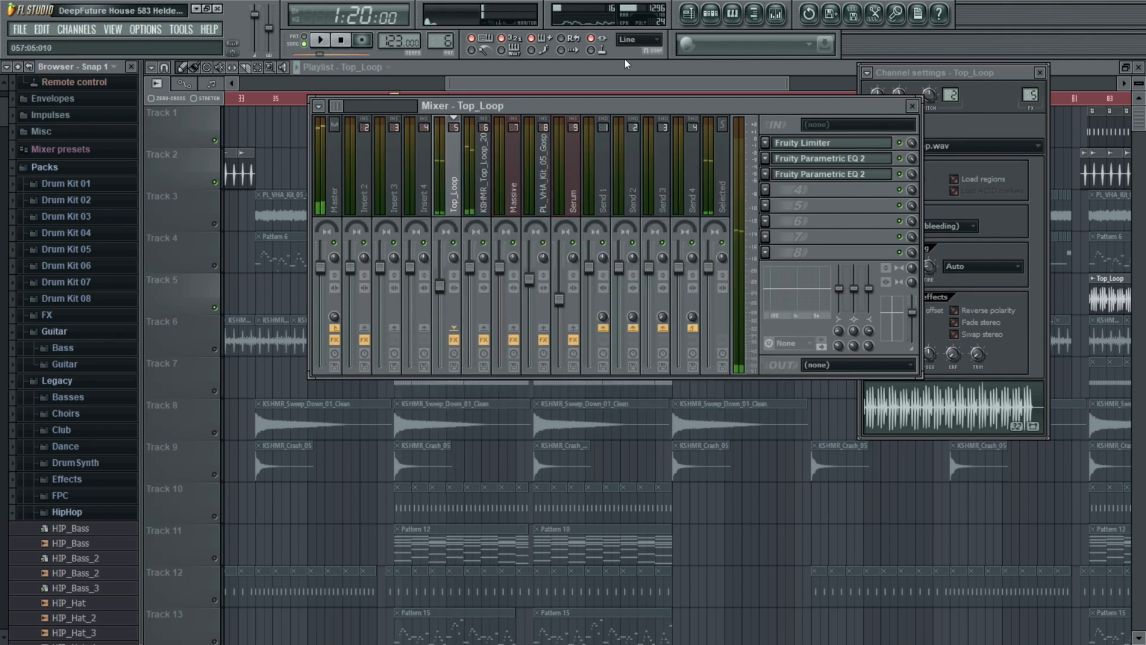
Step: Unmute Tracks 6 and 7 in the playlist and check the Pattern 8 channels in the step sequencer
click(625, 86)
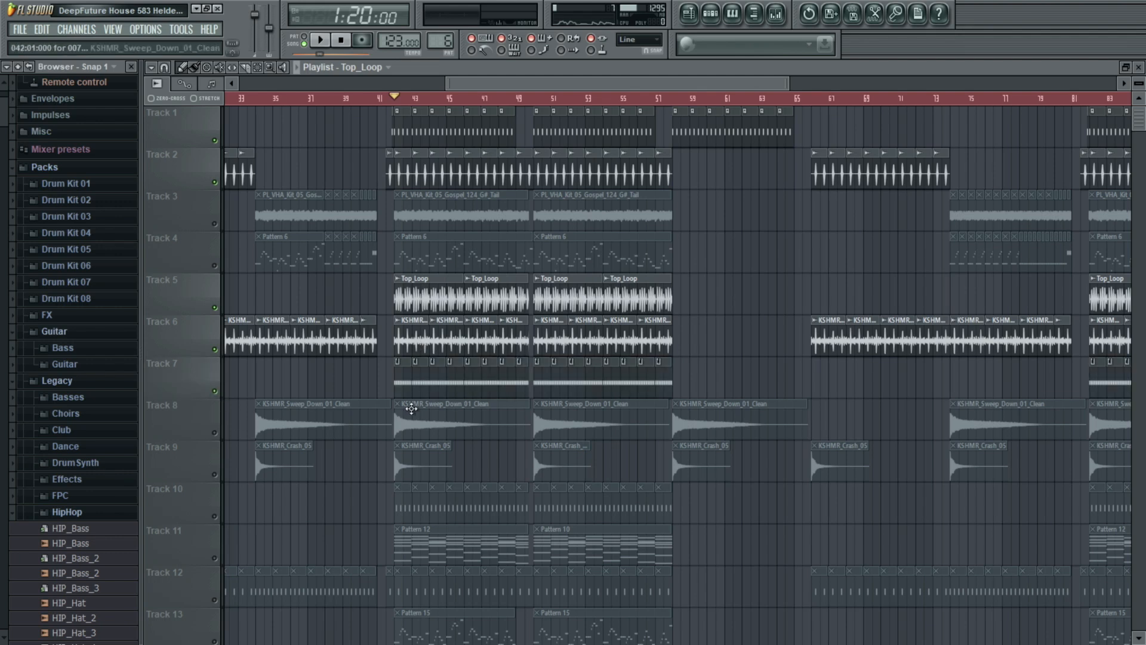
click(691, 15)
click(690, 15)
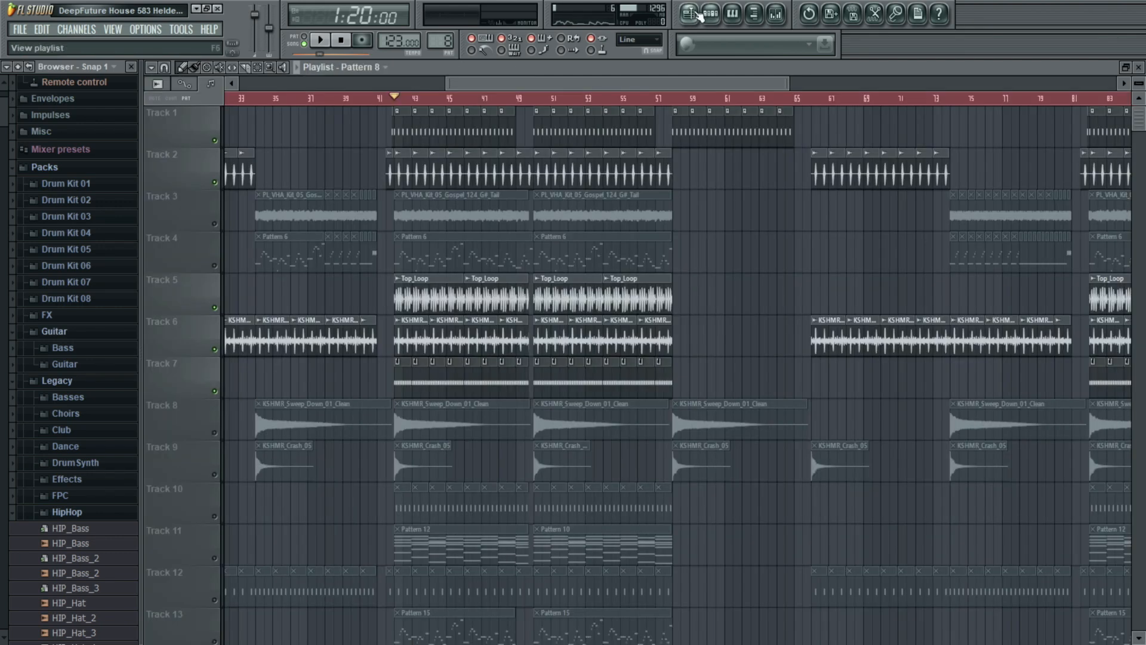
click(733, 15)
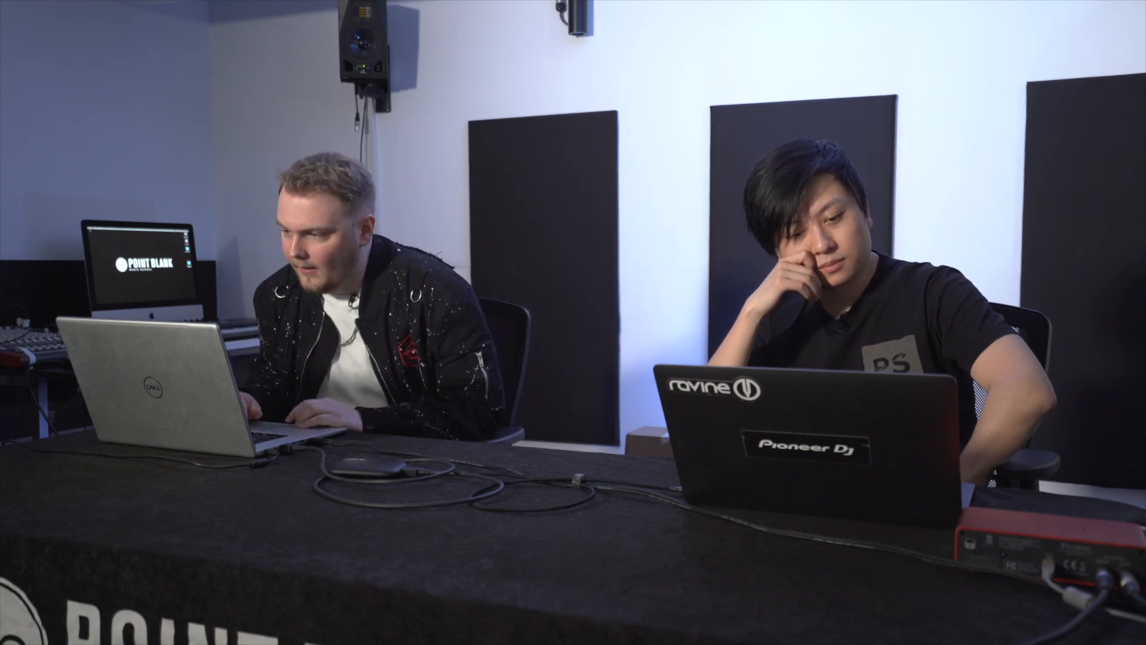
click(710, 13)
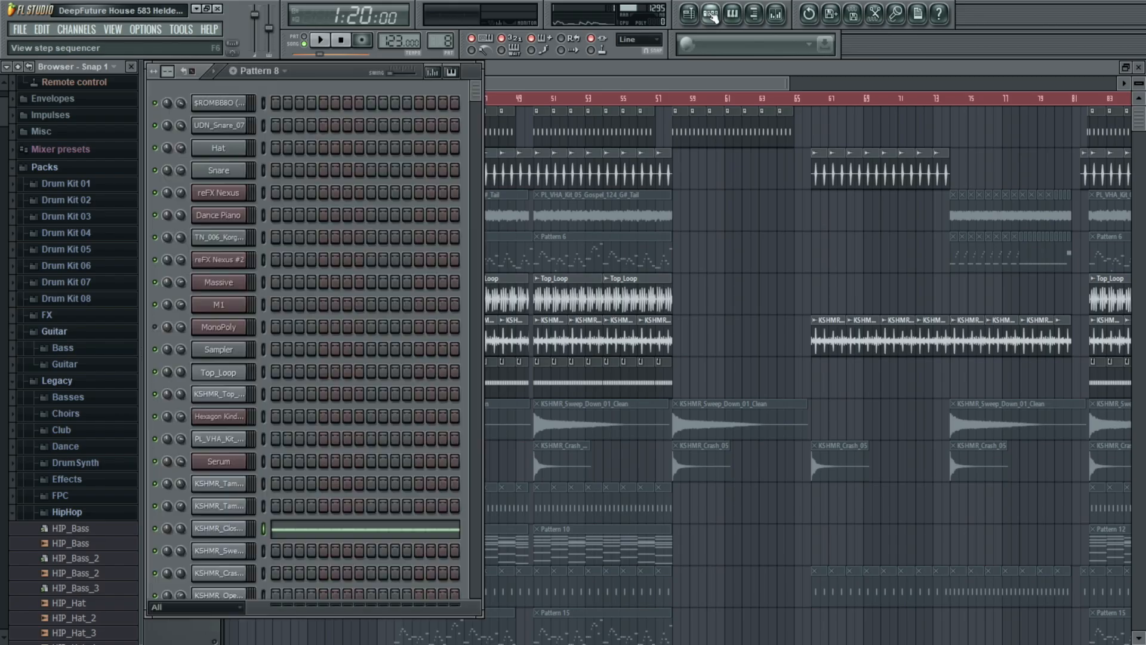
click(561, 78)
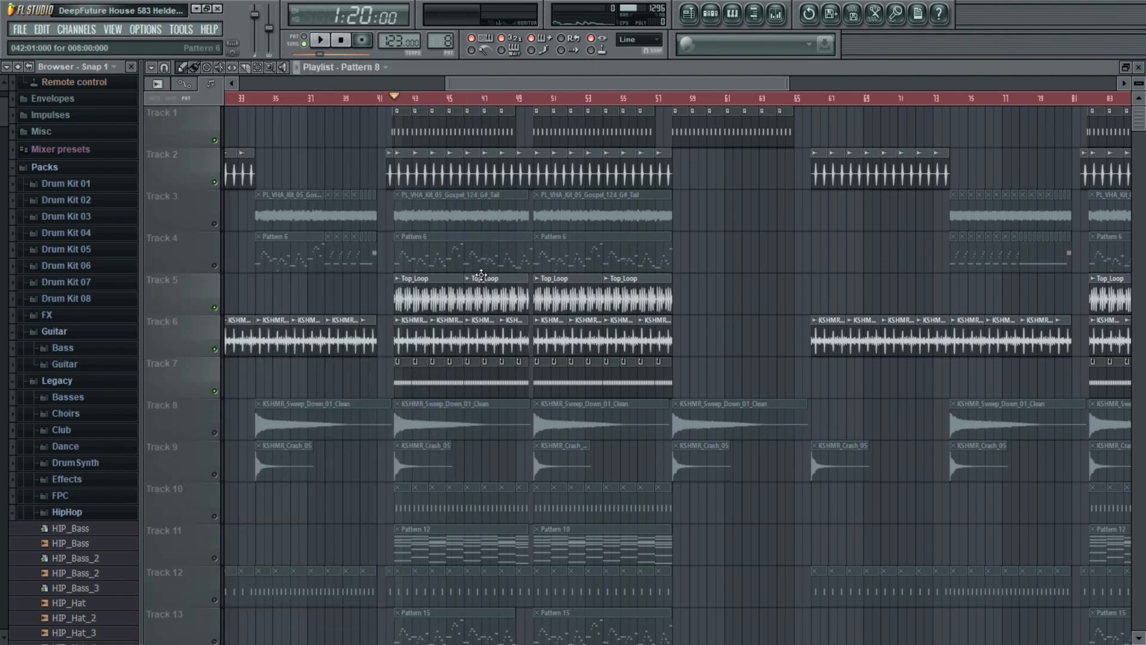
Step: Open the Pattern 8 closed-hat notes in the piano roll and preview the 16_drummer swing 2 groove in the quantizer without applying it
double_click(456, 371)
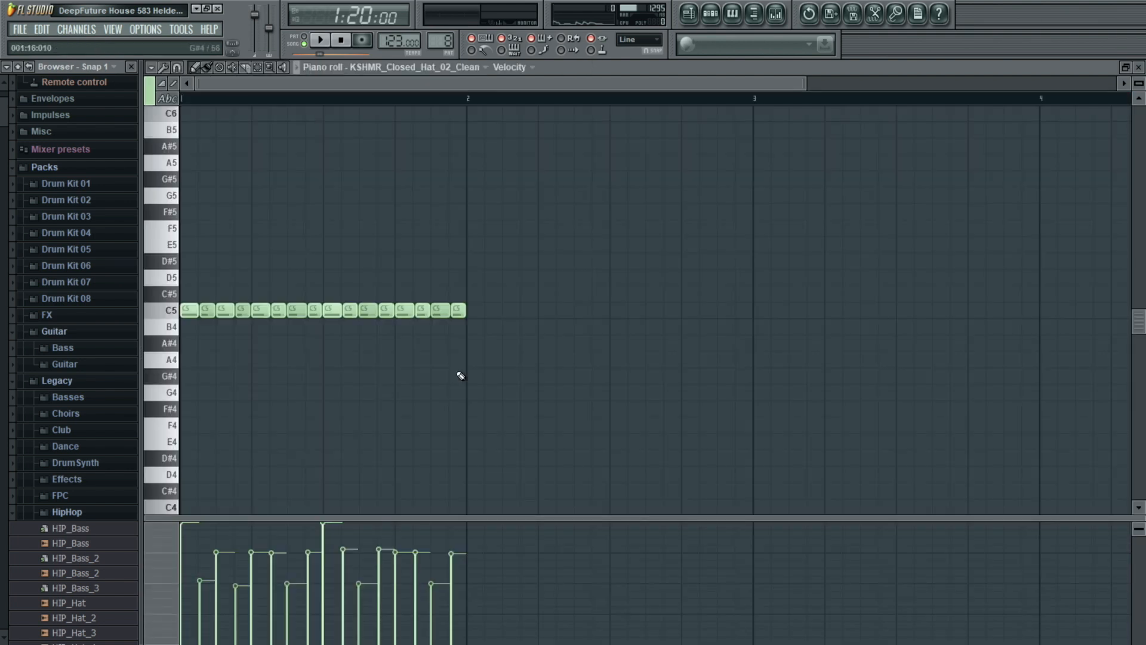
click(164, 68)
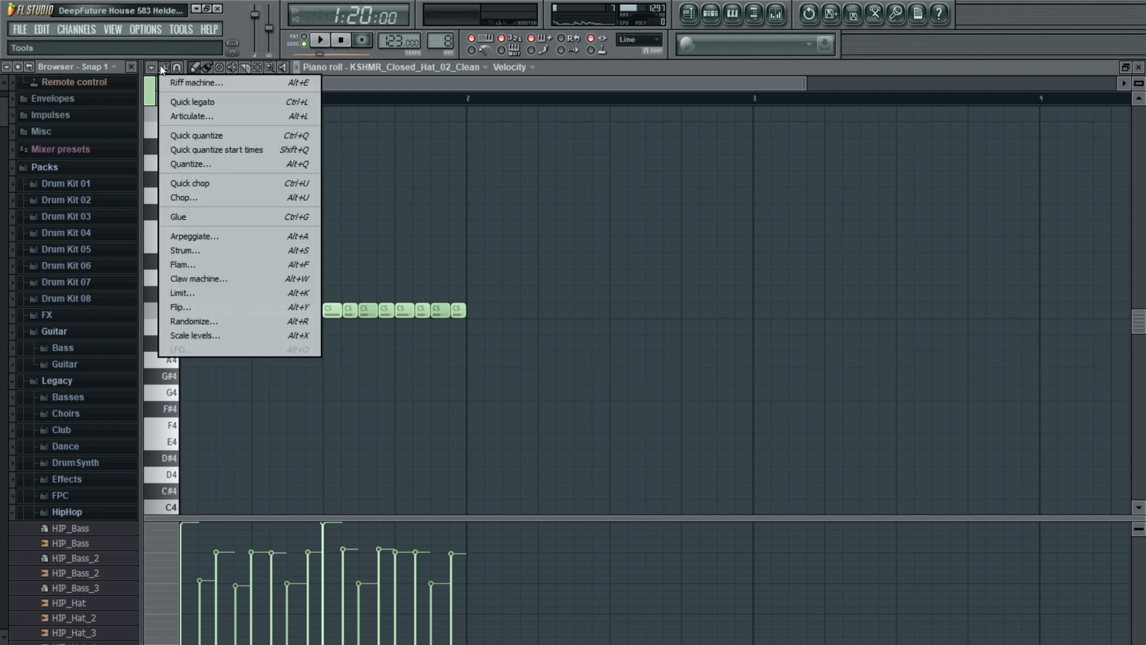
click(188, 164)
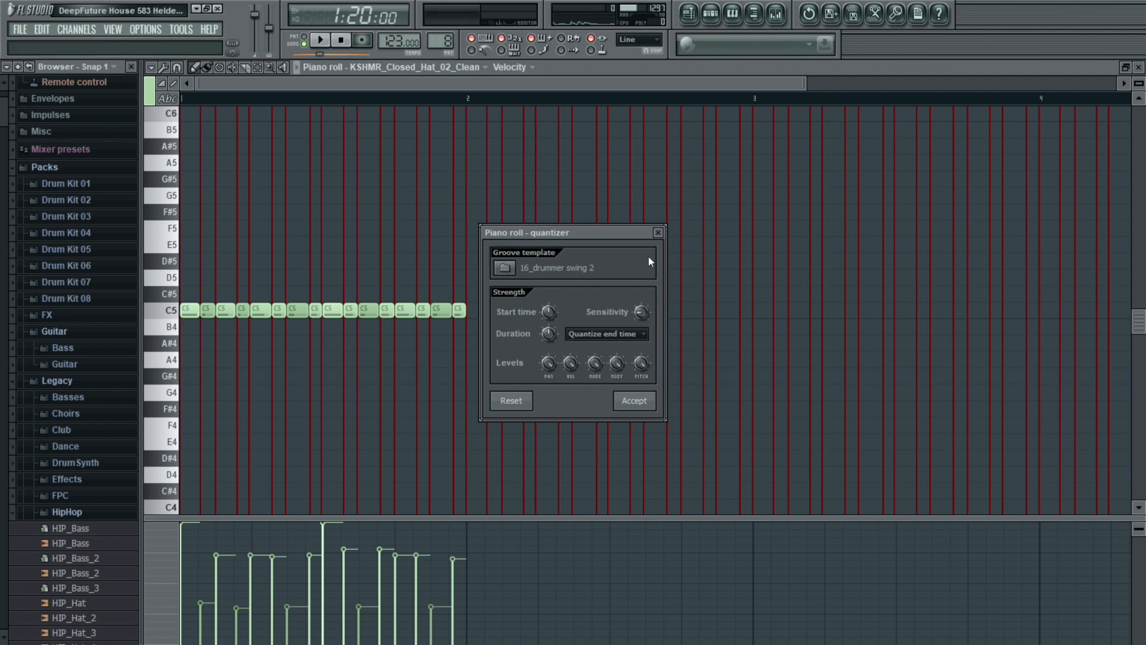
click(657, 234)
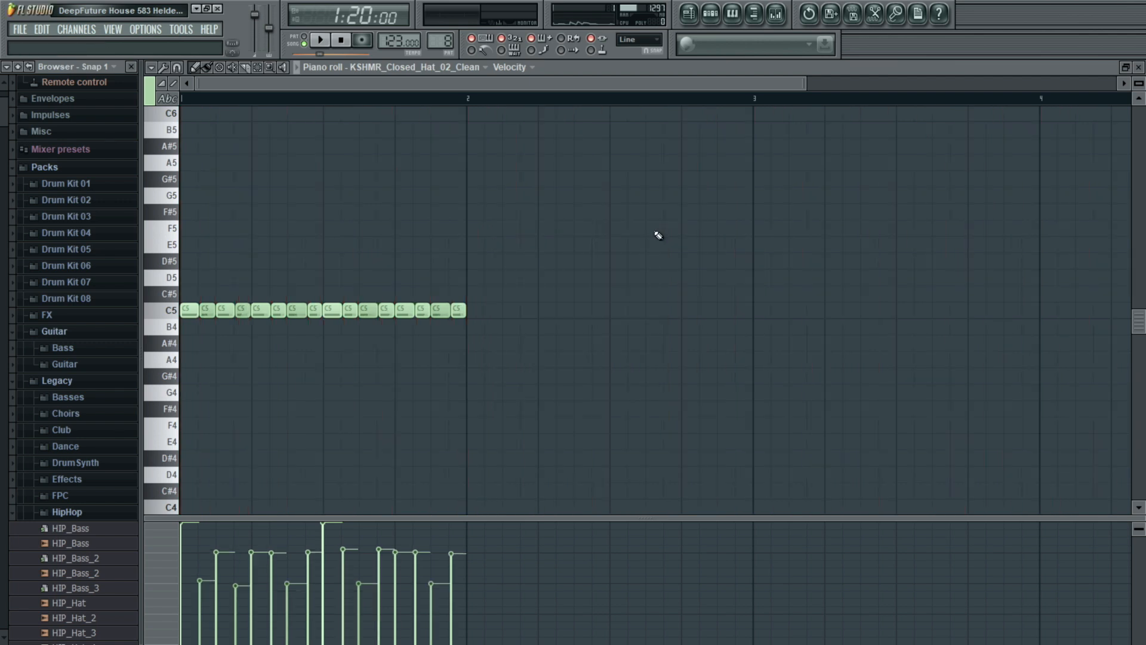
Step: Examine the full Serum note sequence of Pattern 6 in the piano roll and return to the playlist
click(703, 13)
double_click(423, 258)
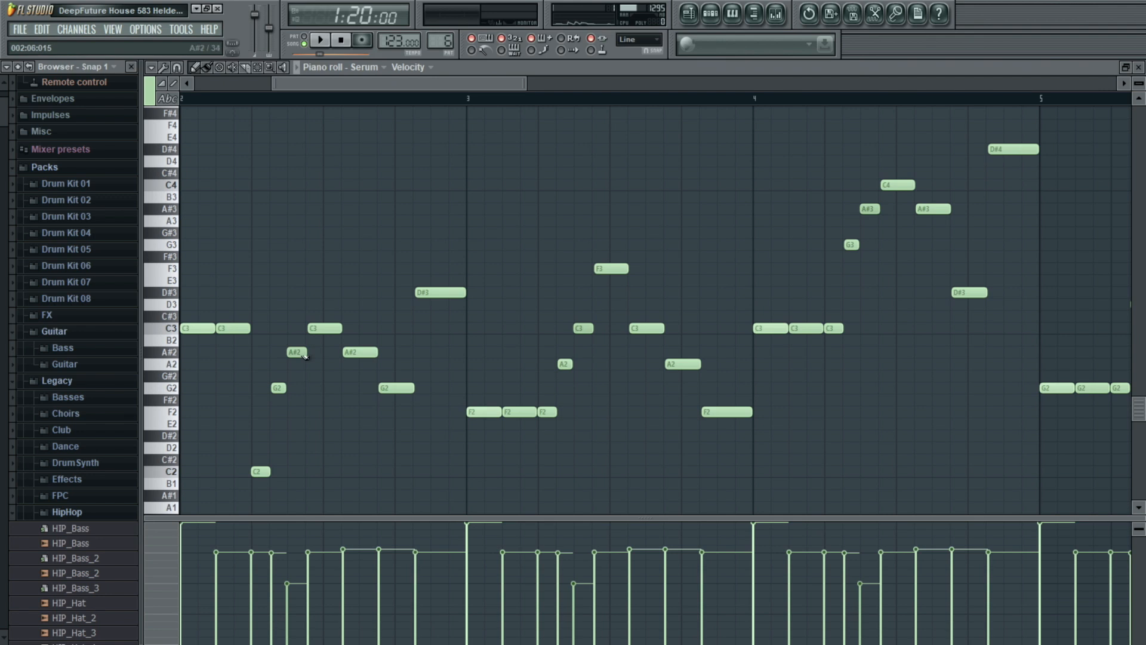
scroll(325, 395, down, 6)
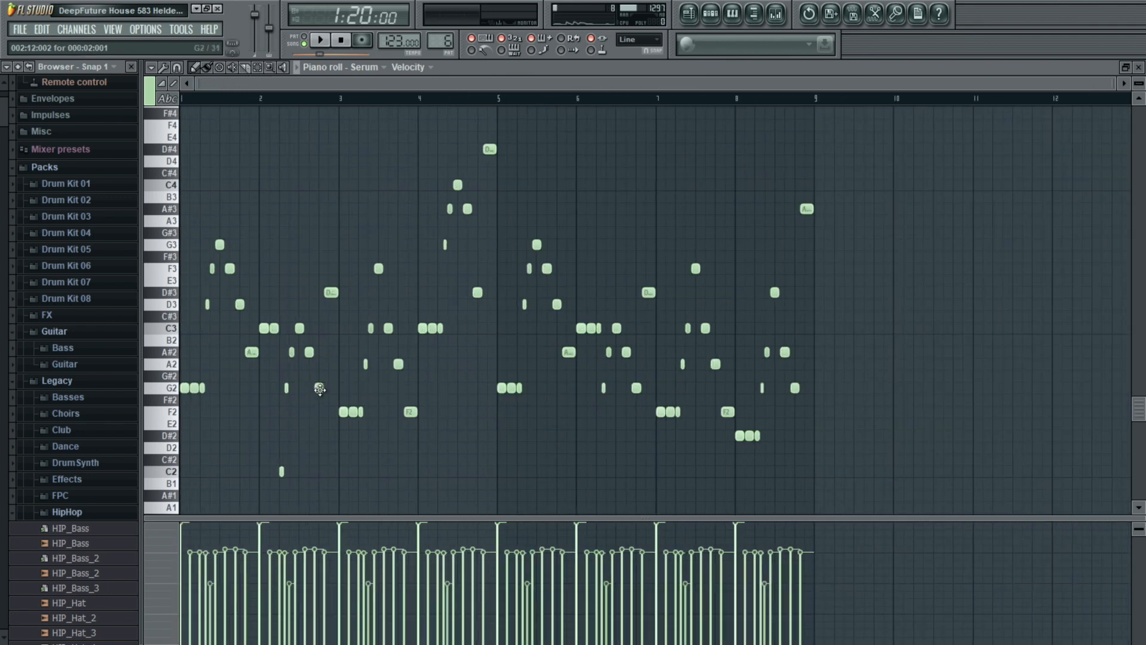
click(695, 14)
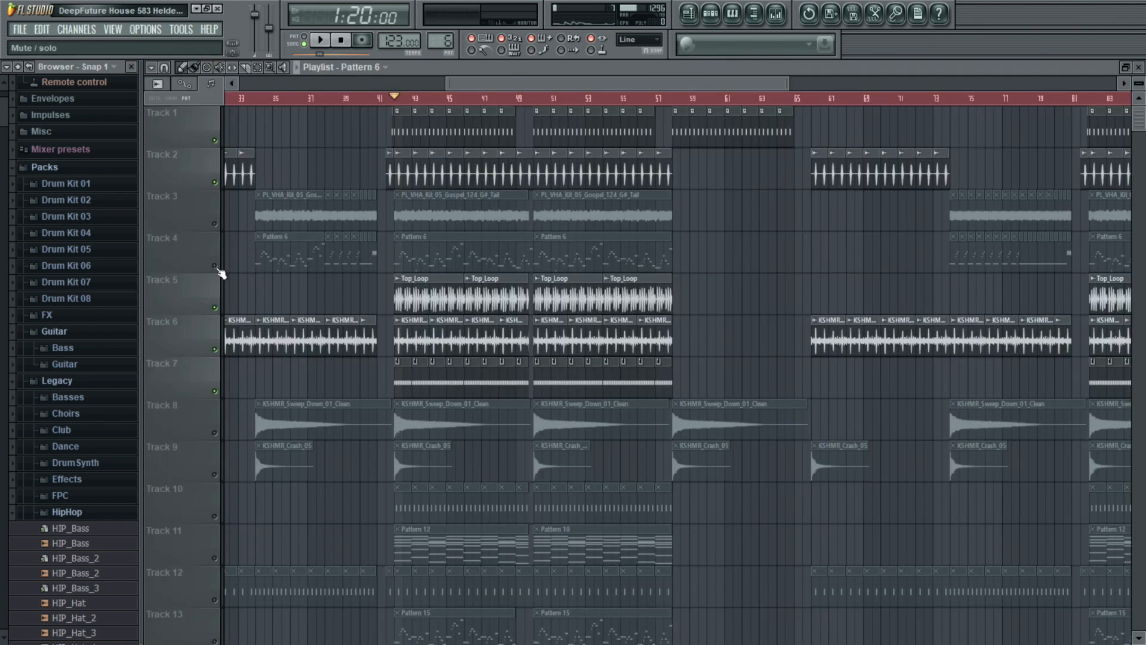
Step: Unmute Track 4 and play from bar 42, muting Tracks 6 and 5 during playback
click(214, 266)
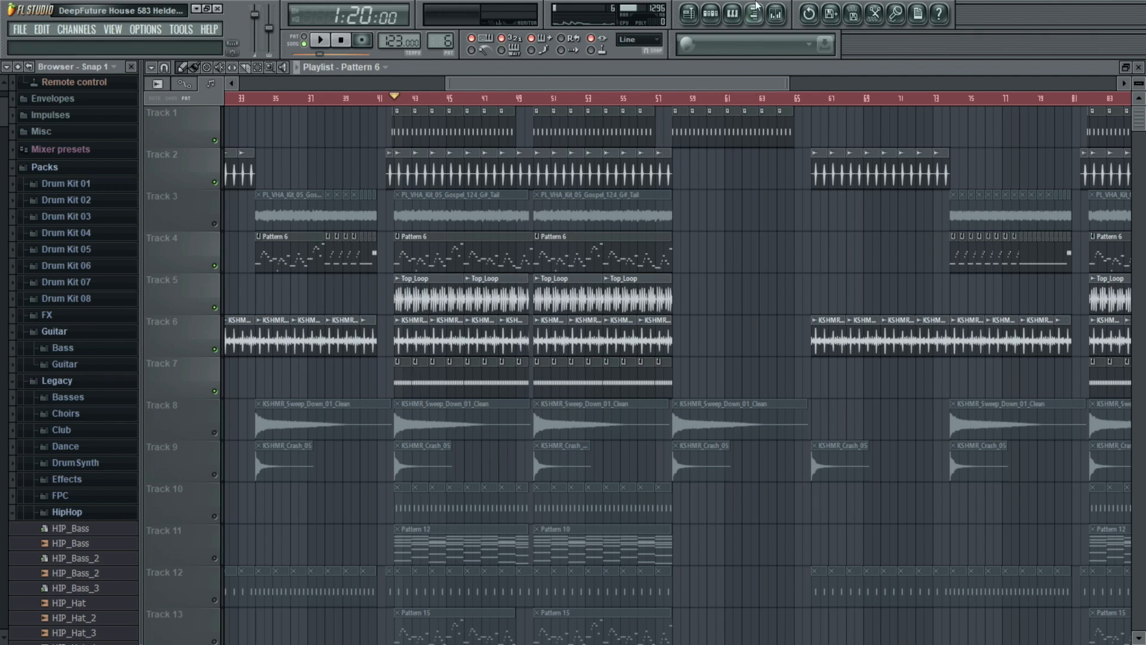
key(space)
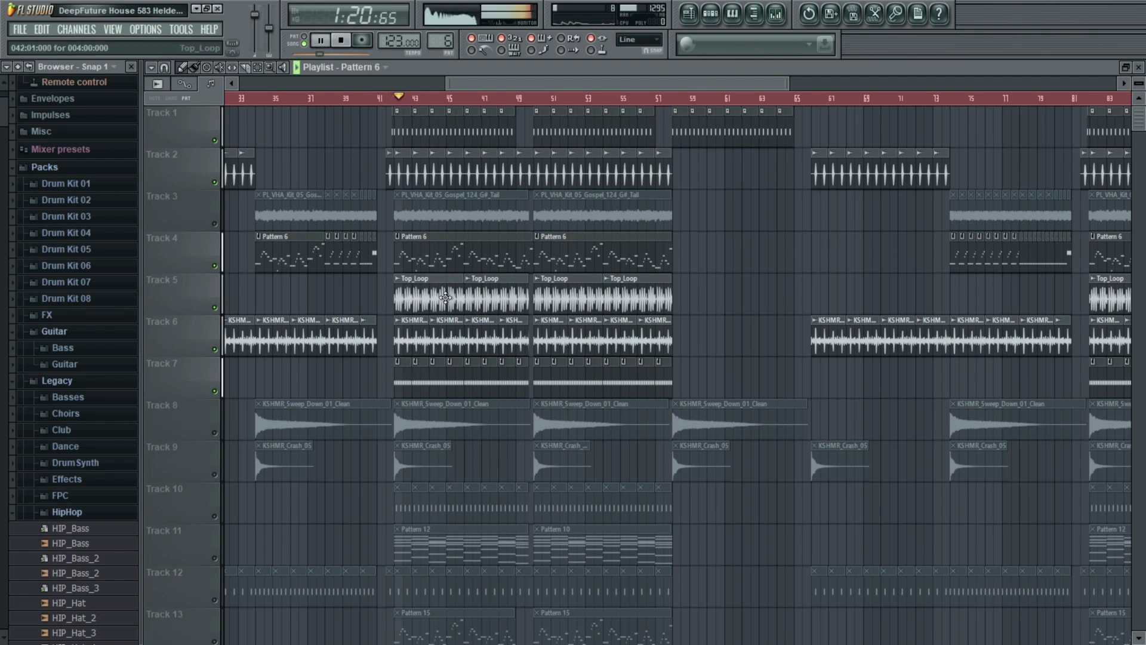
click(214, 349)
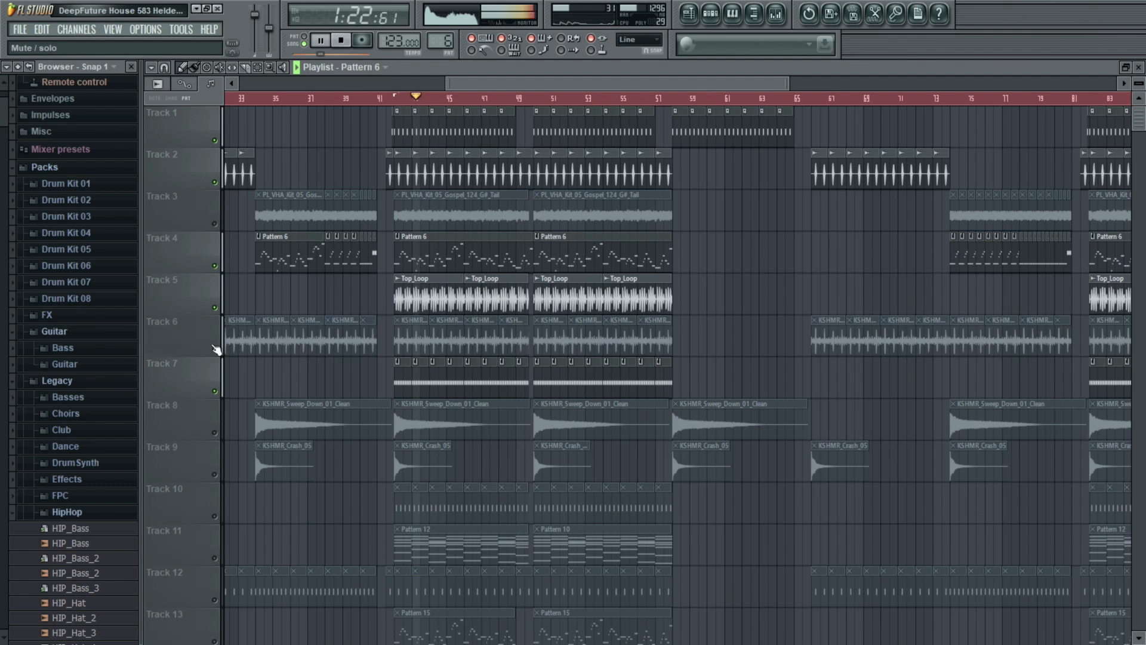
click(215, 308)
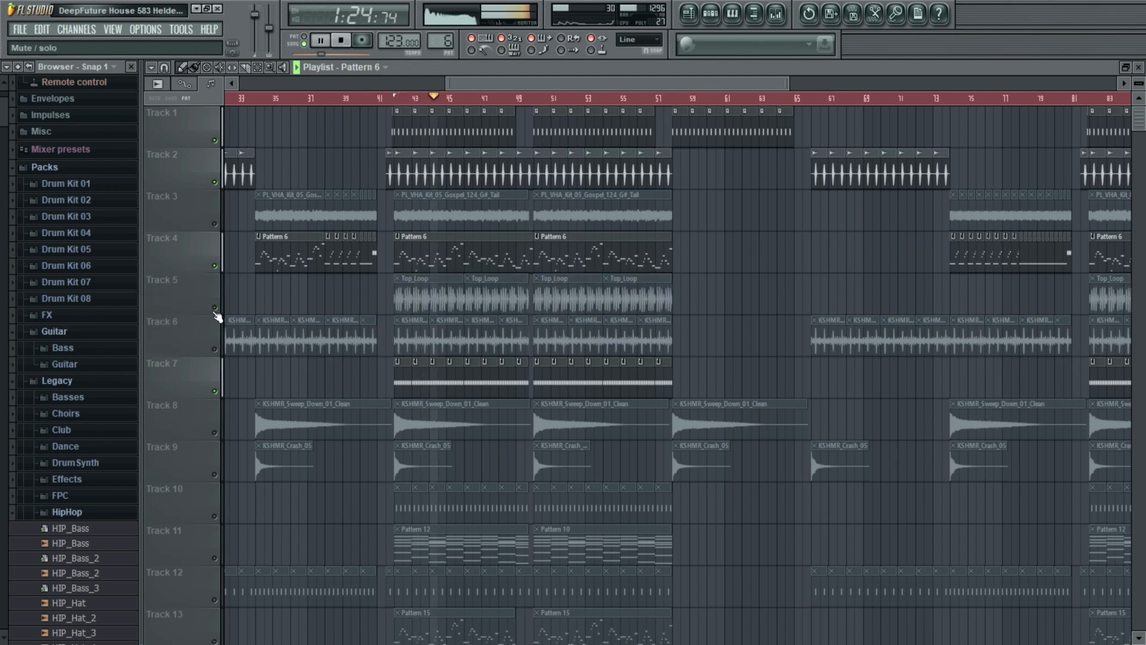
key(space)
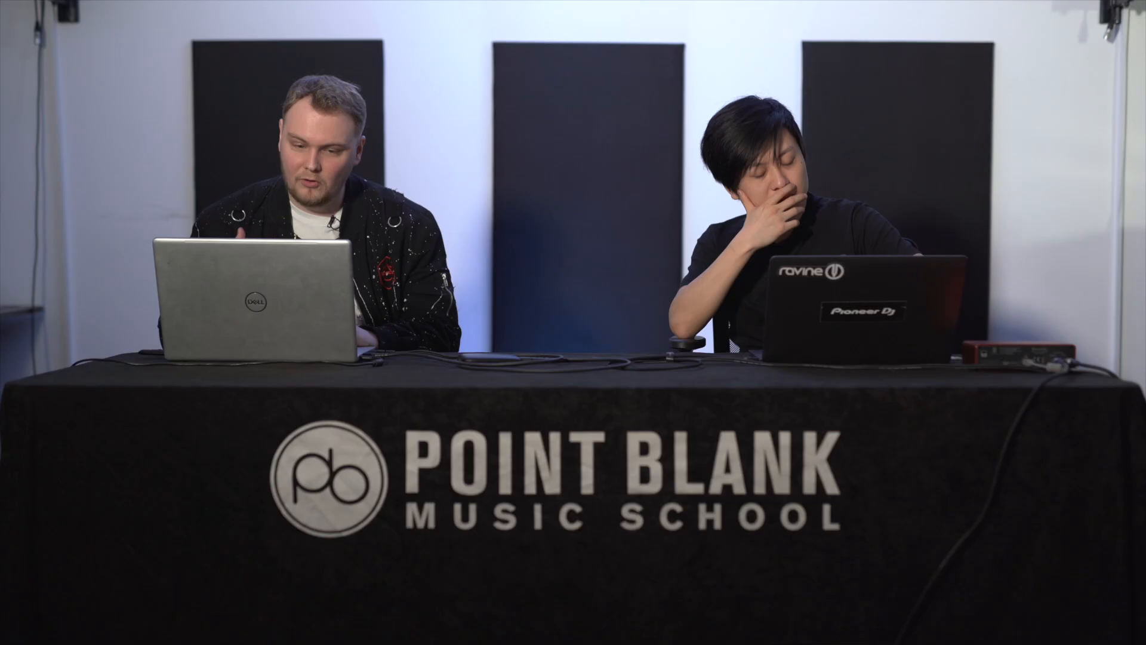
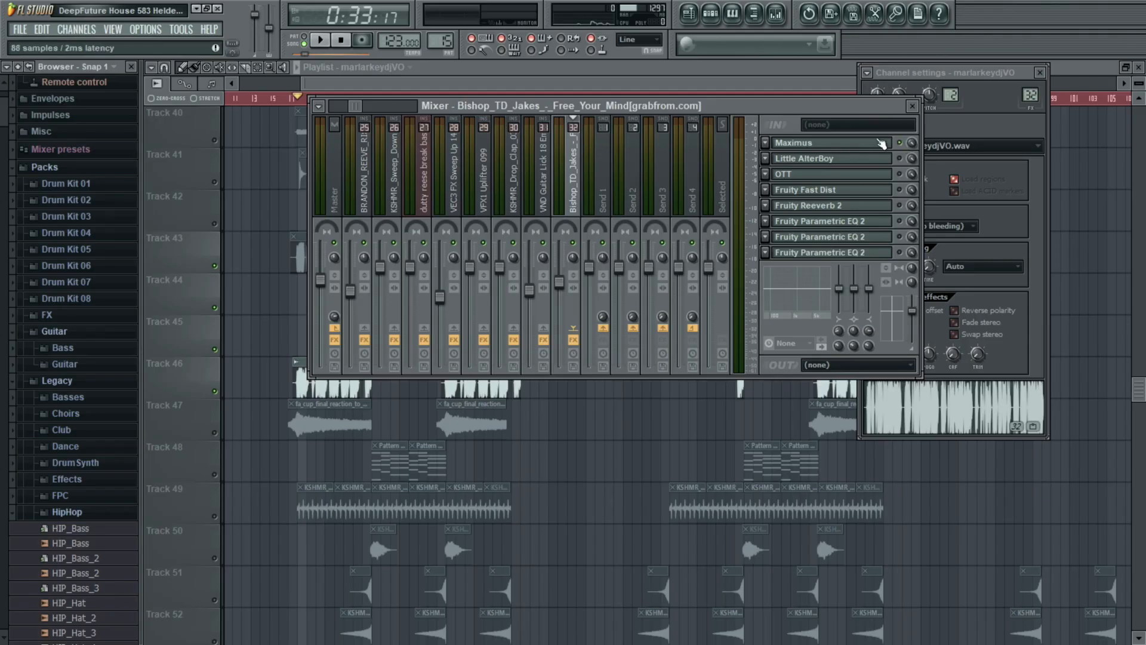
Step: Play the vocal while inspecting the Maximus settings on its mixer track
click(877, 143)
key(space)
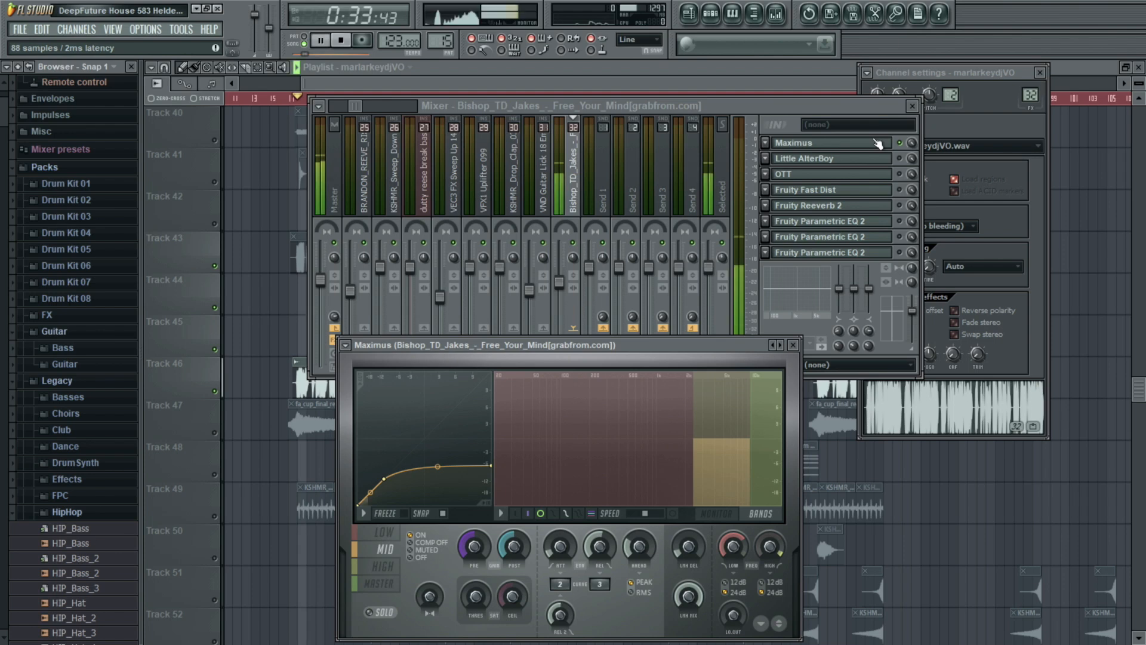
click(793, 345)
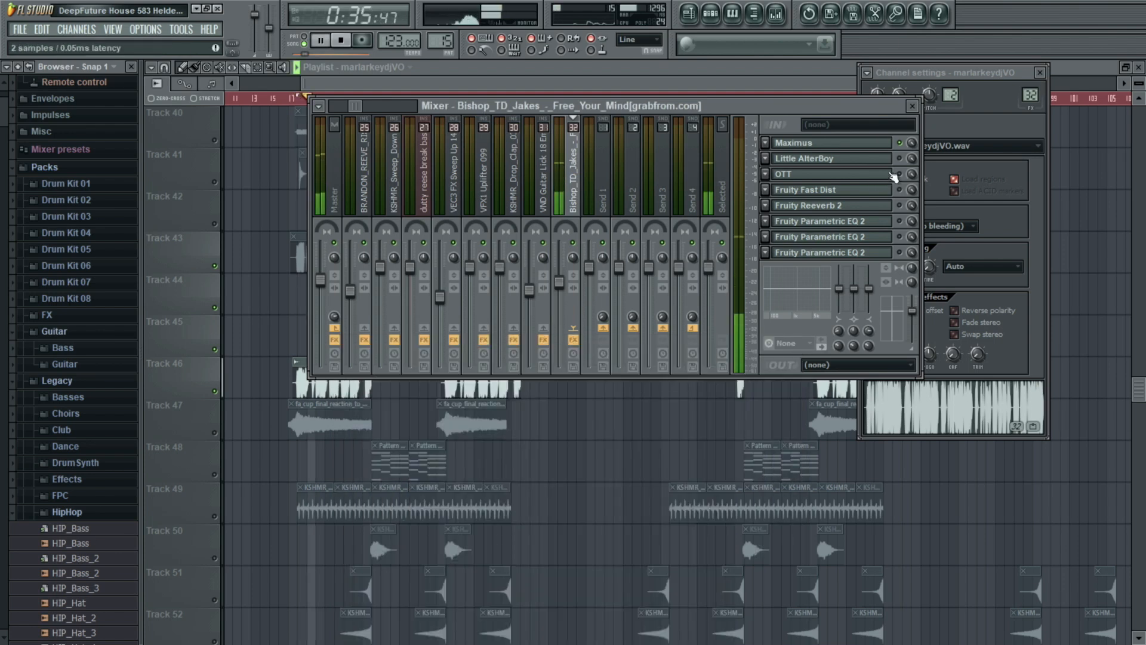
key(space)
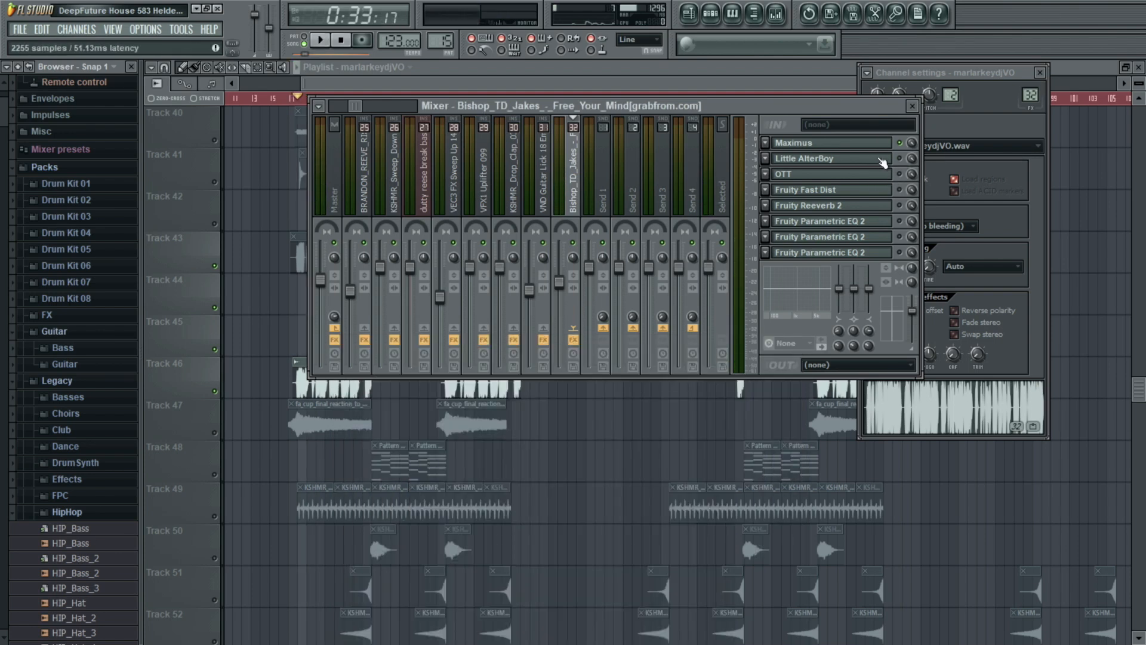
Step: Enable Little AlterBoy on the vocal mixer track and play the vocal while viewing its pitch and formant settings
click(881, 158)
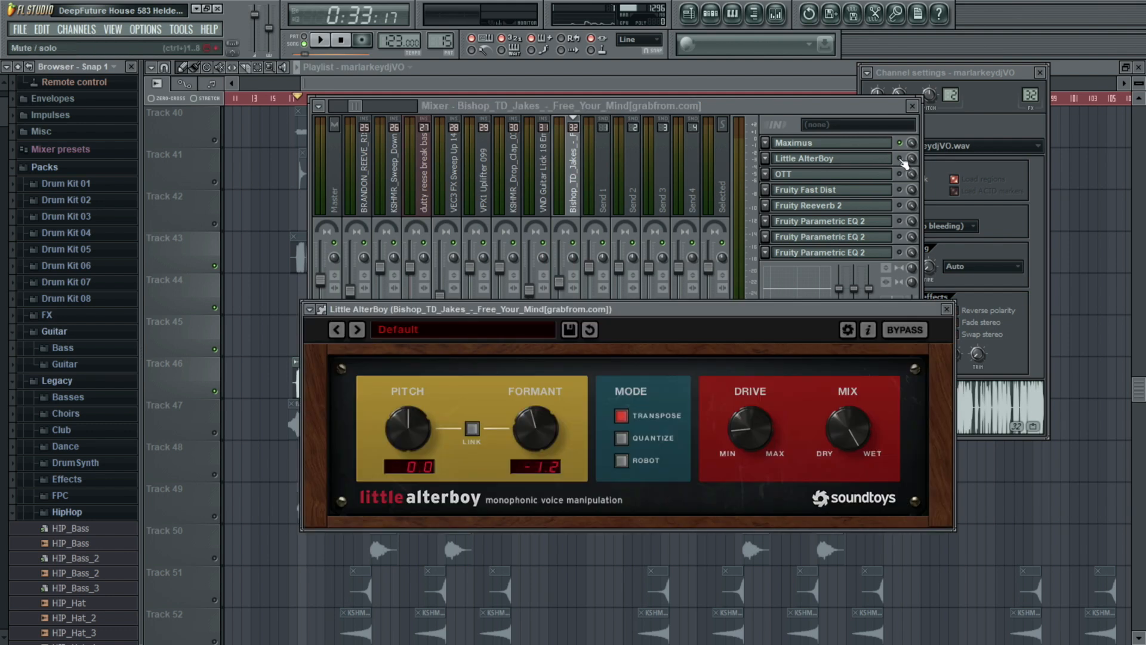
click(904, 164)
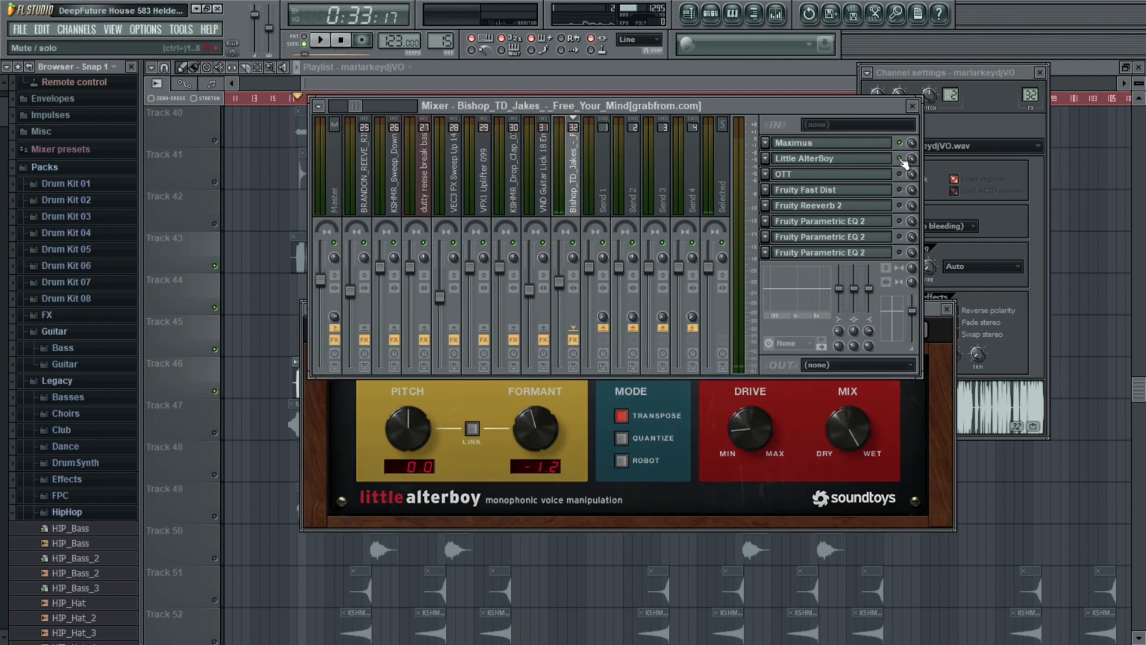
click(594, 503)
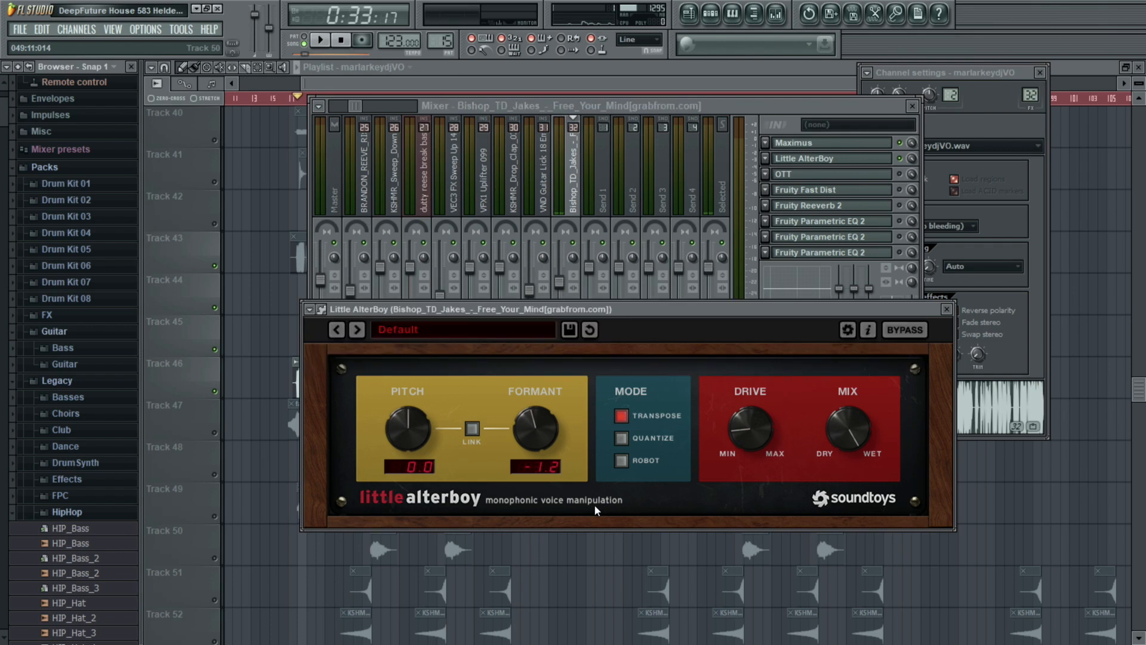
key(space)
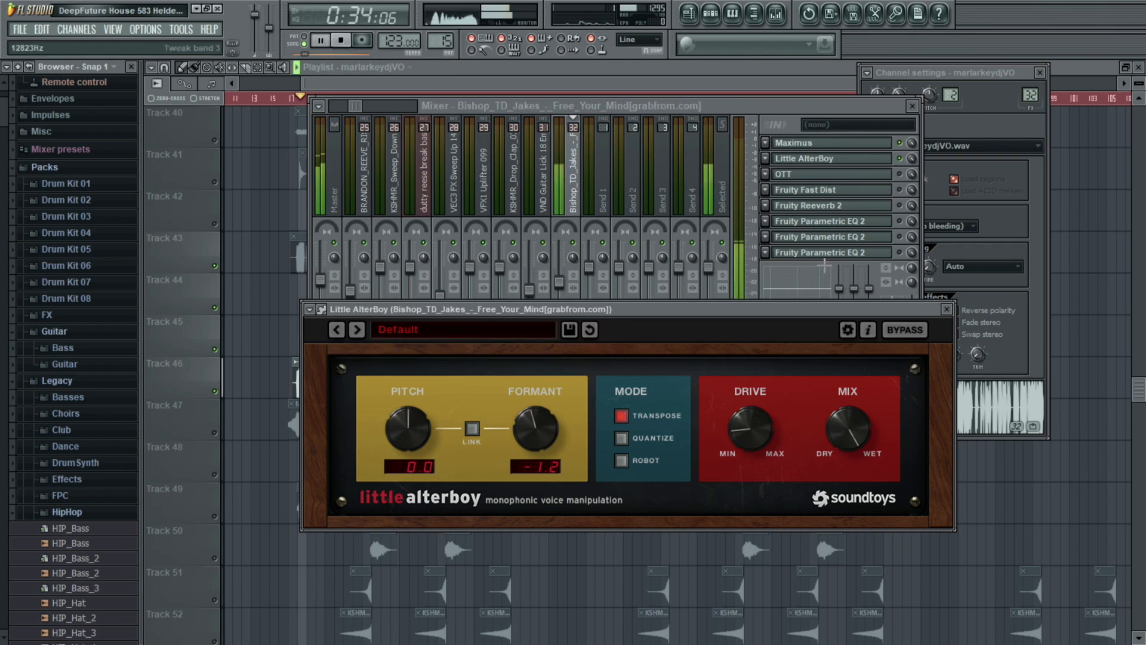
click(949, 309)
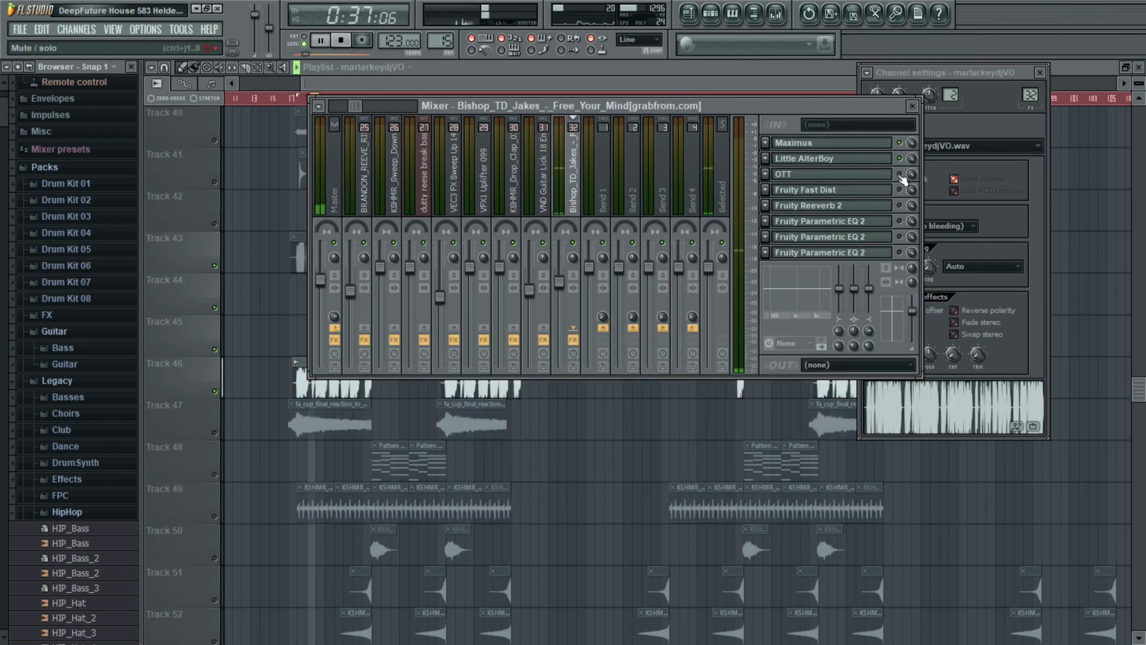
Step: Enable OTT on the vocal mixer track and open it to examine its compression settings
key(space)
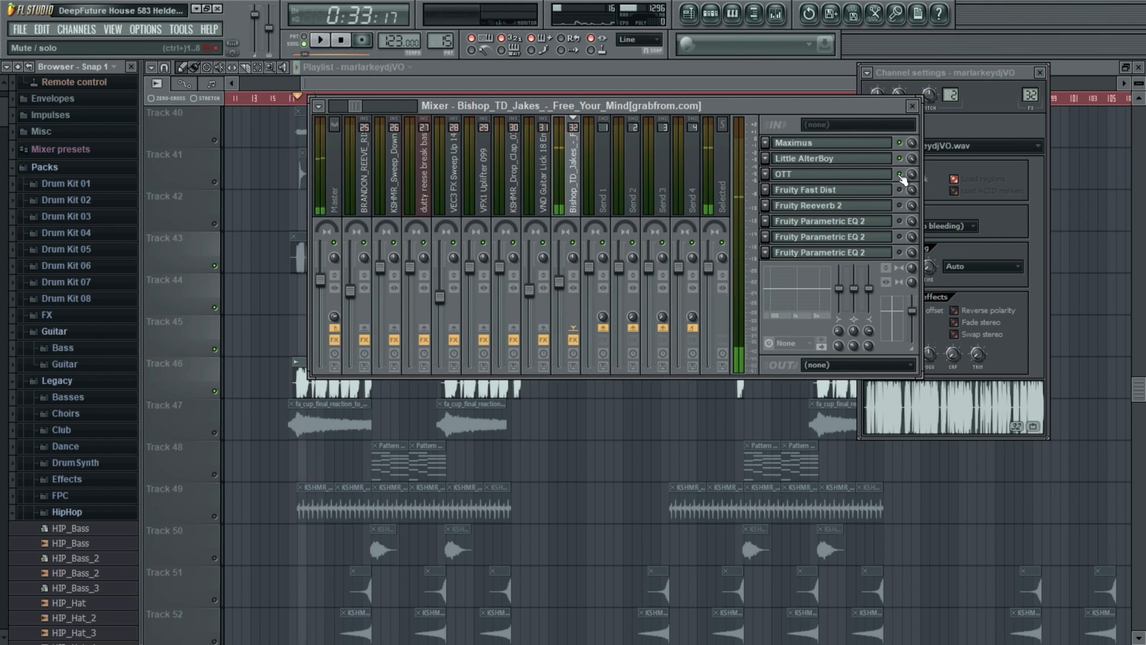
click(875, 177)
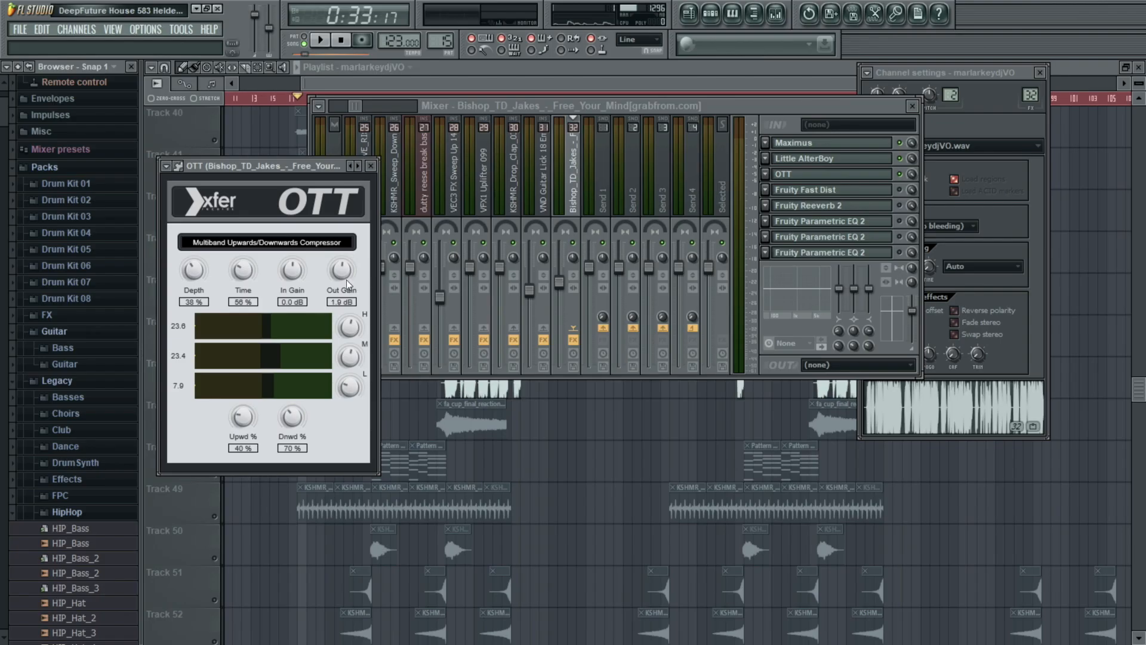
Step: Close OTT, play the vocal and open Fruity Reeverb 2 on its mixer track to examine the reverb settings
click(376, 166)
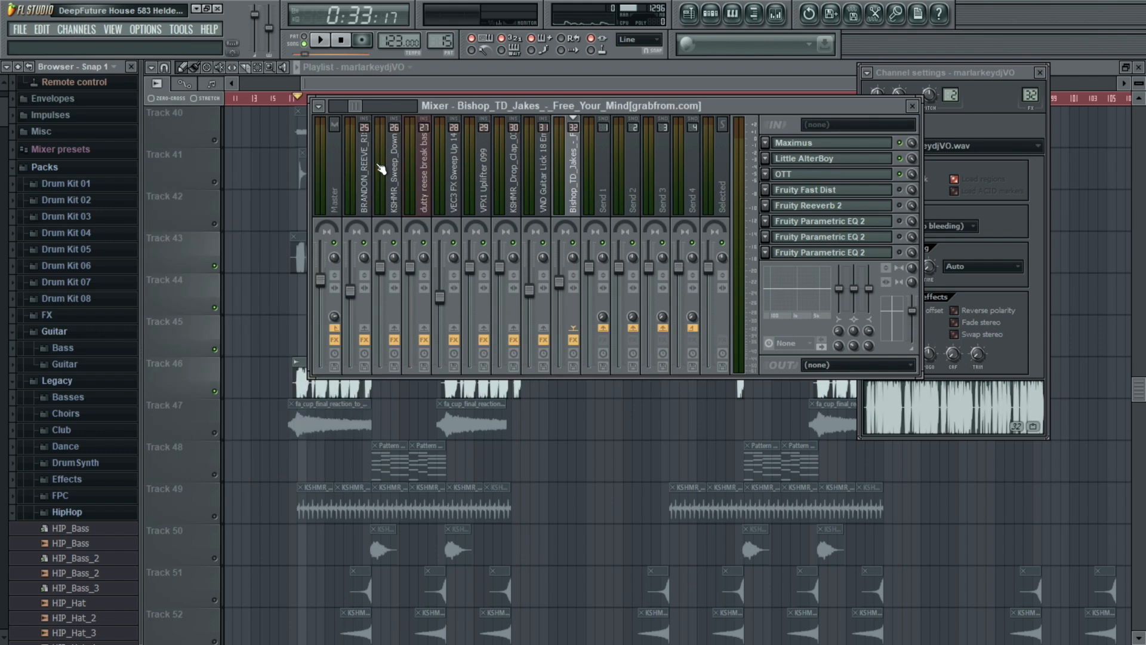
key(space)
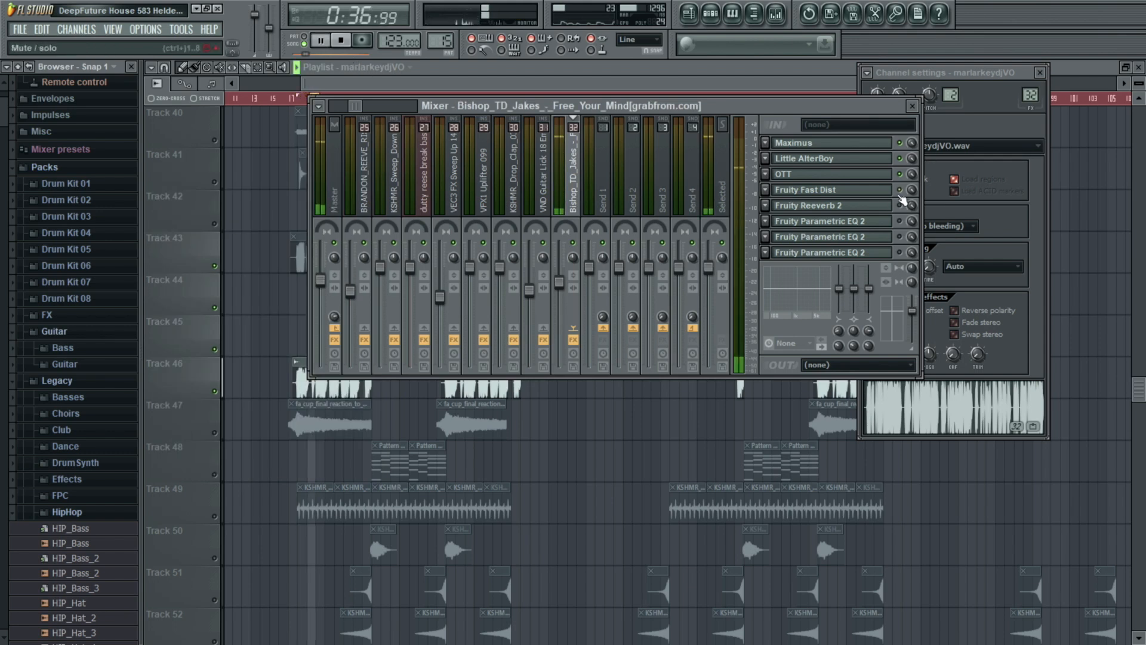
click(873, 209)
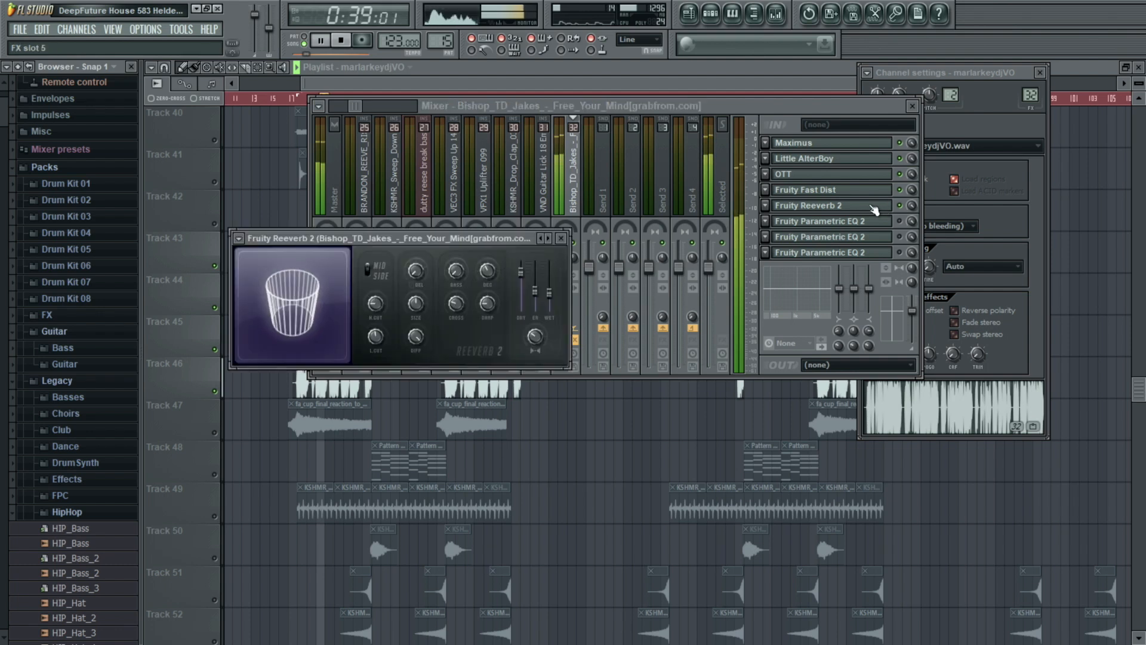
click(873, 208)
click(874, 209)
key(space)
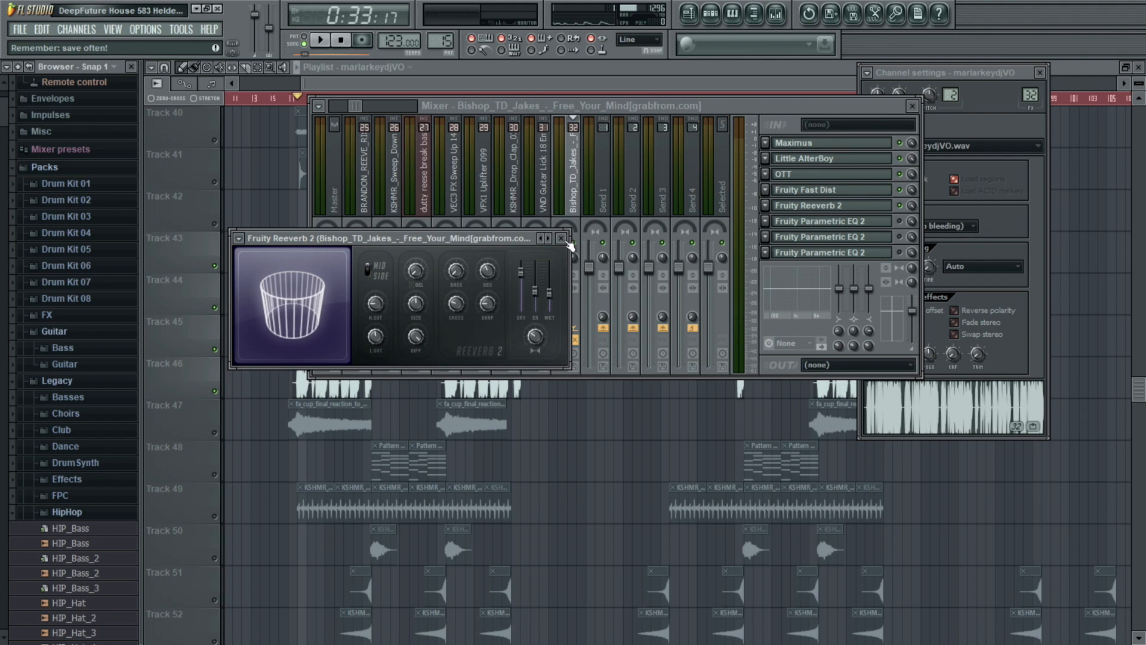
Step: Play the vocal, enable the first Fruity Parametric EQ 2 and open the three vocal EQs to examine their curves
key(space)
click(562, 239)
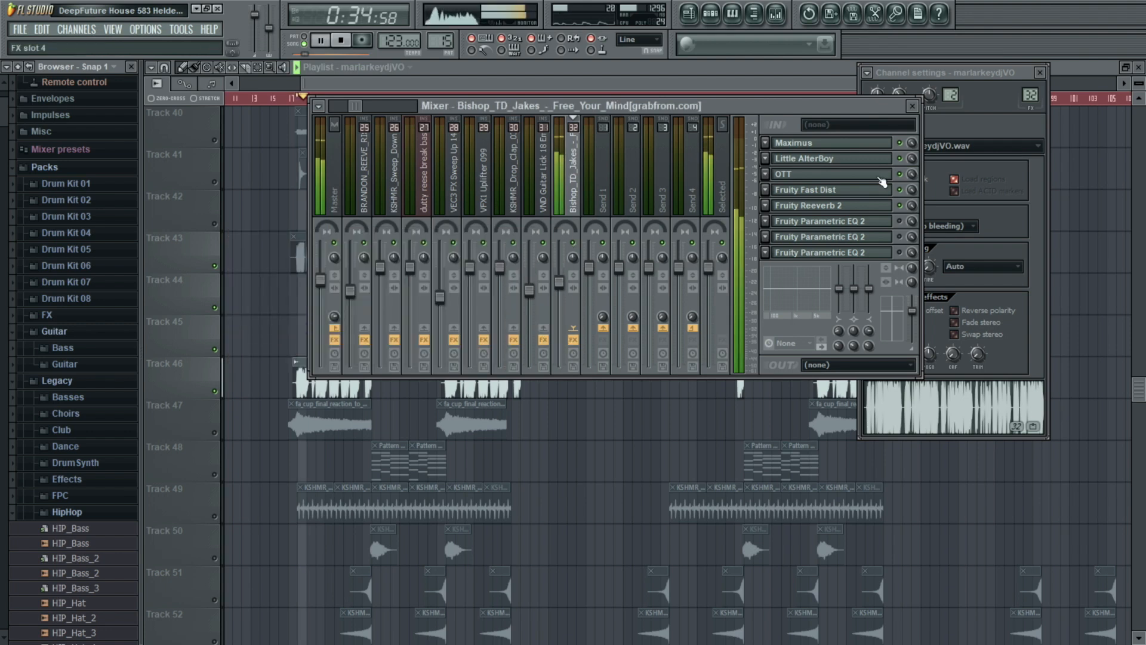
click(895, 222)
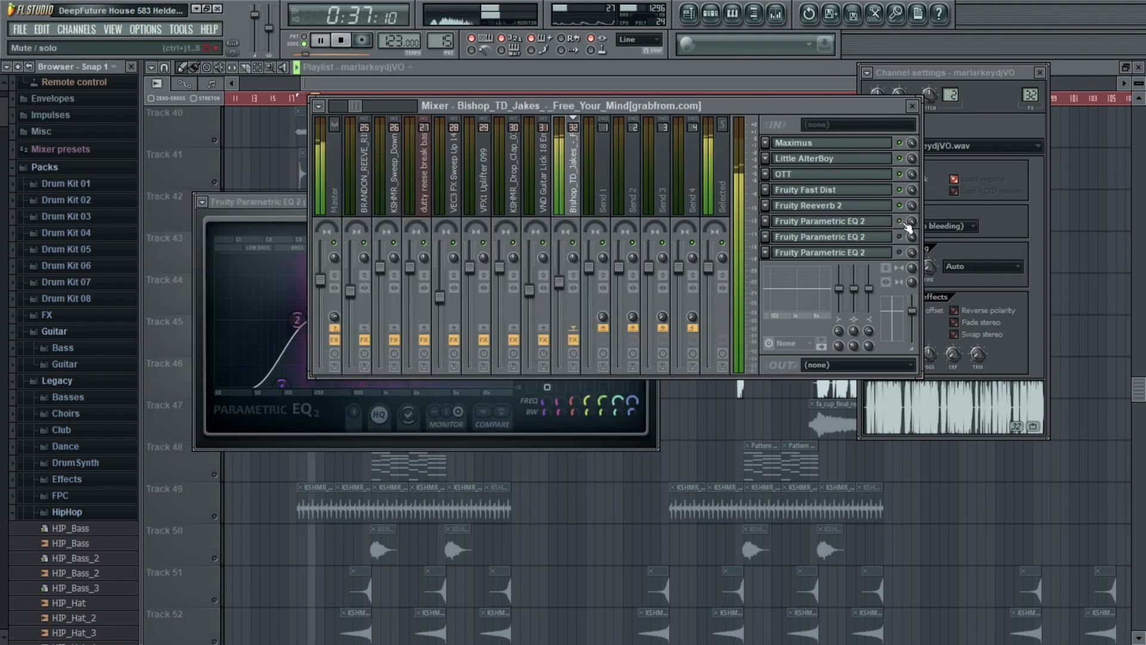
click(868, 237)
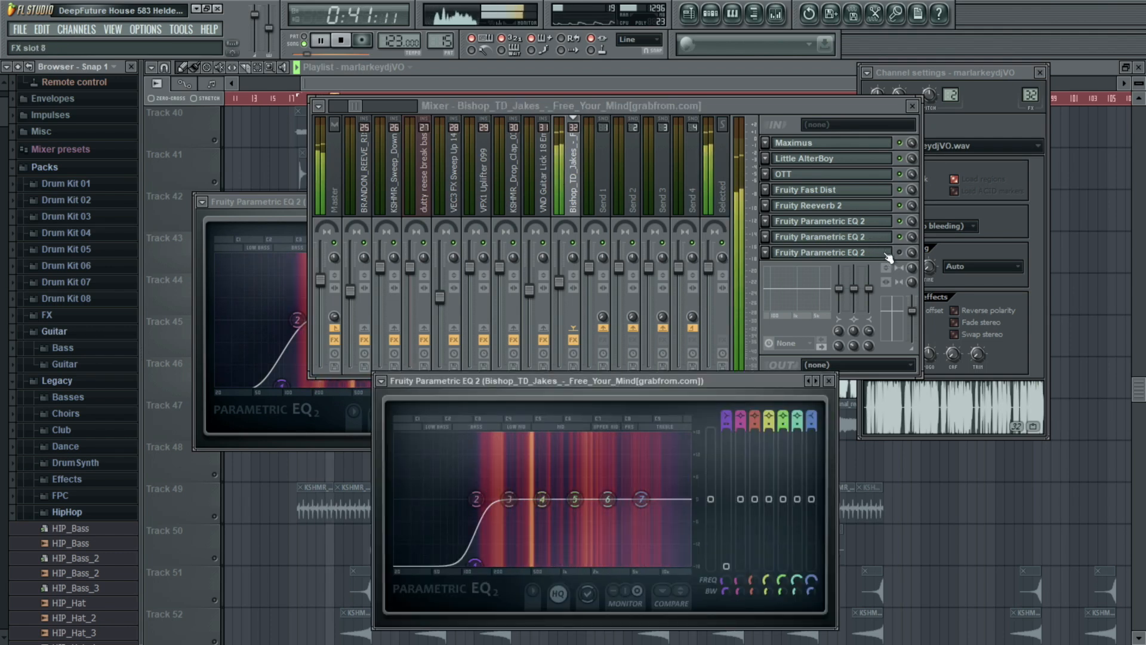
click(873, 253)
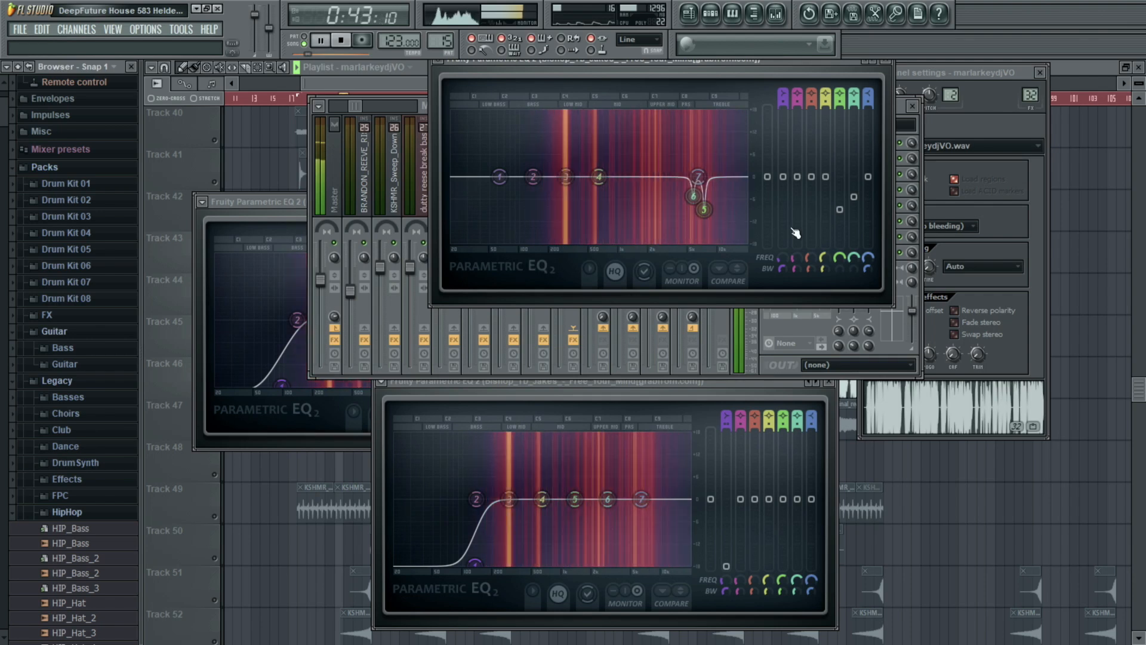
key(space)
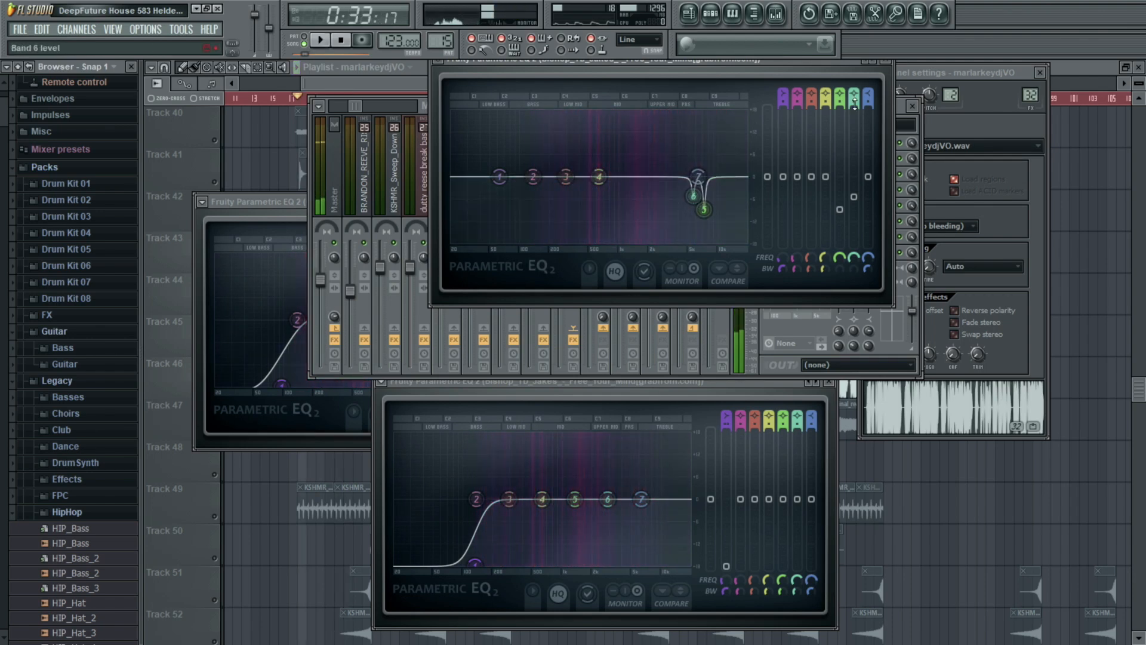
click(893, 63)
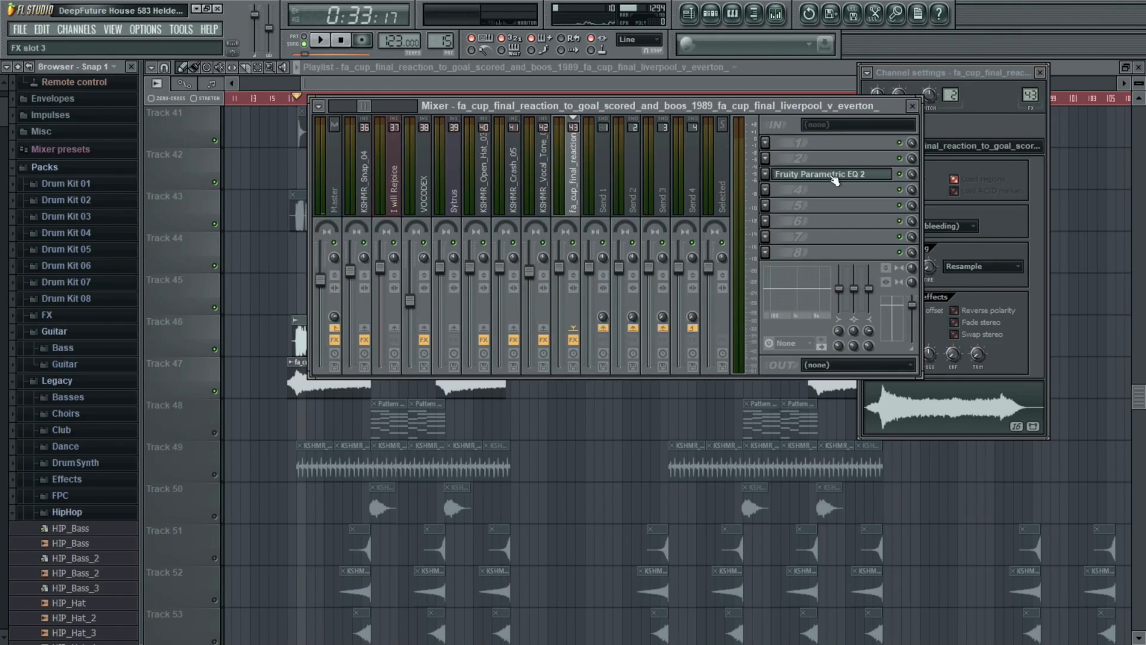
Step: View the crowd reaction sample's Fruity Parametric EQ 2, and look over the playlist tracks below during playback
click(834, 178)
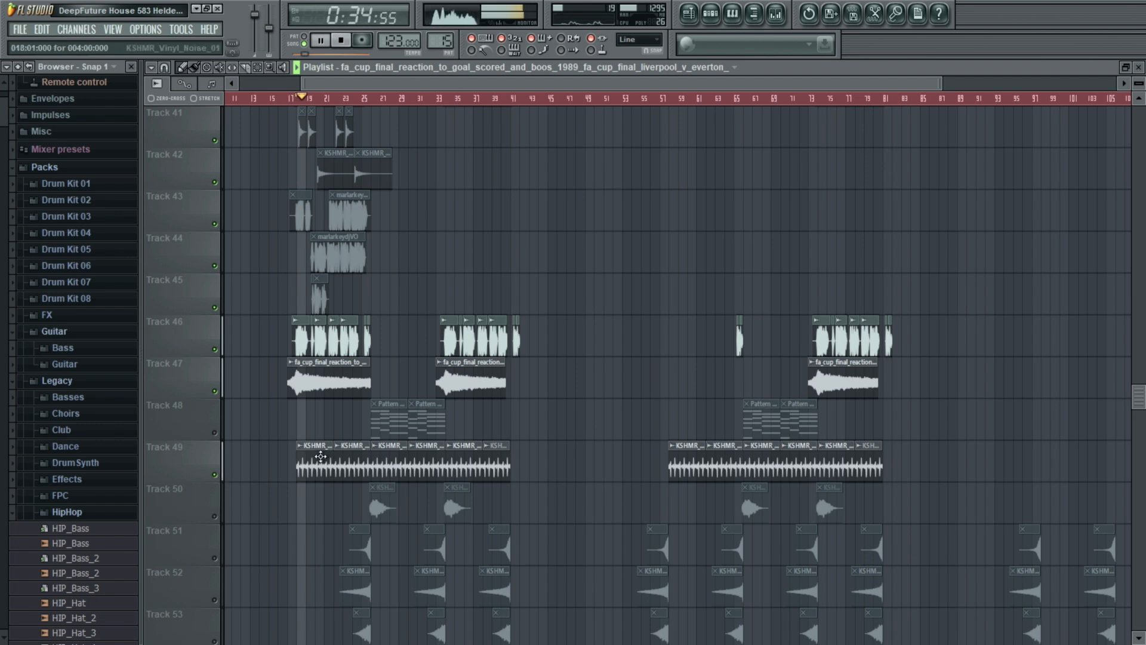
scroll(321, 455, down, 8)
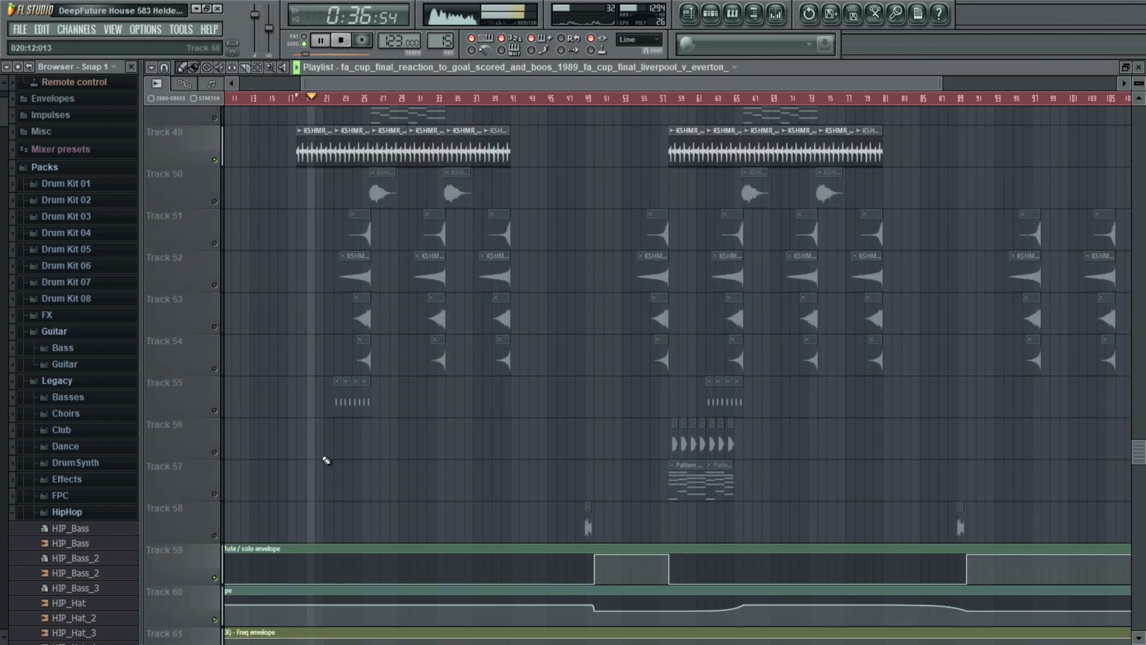
key(space)
Step: Unmute Track 27 and play it, opening its bass pattern and the Serum channel to examine the sound
scroll(220, 390, up, 12)
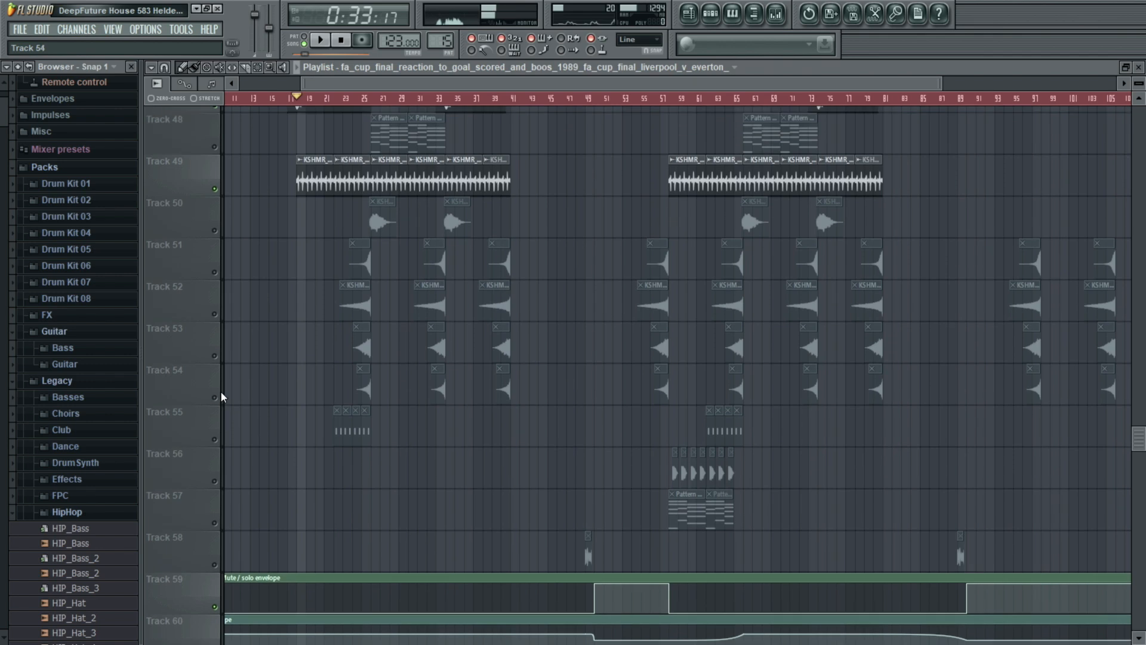
scroll(221, 392, up, 14)
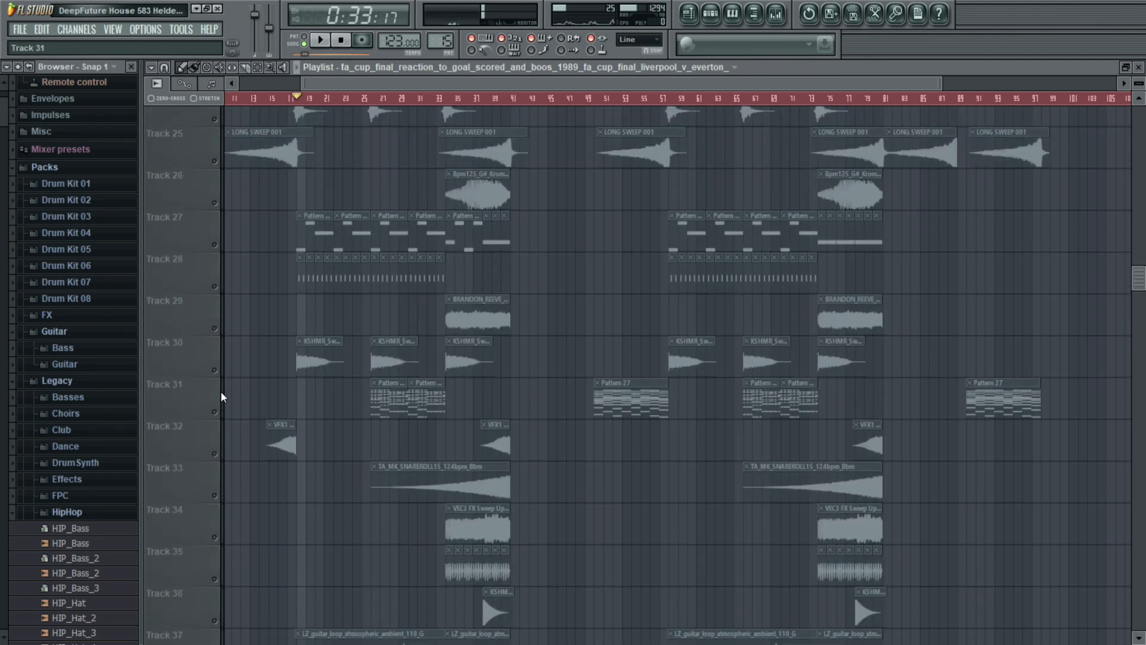
click(217, 349)
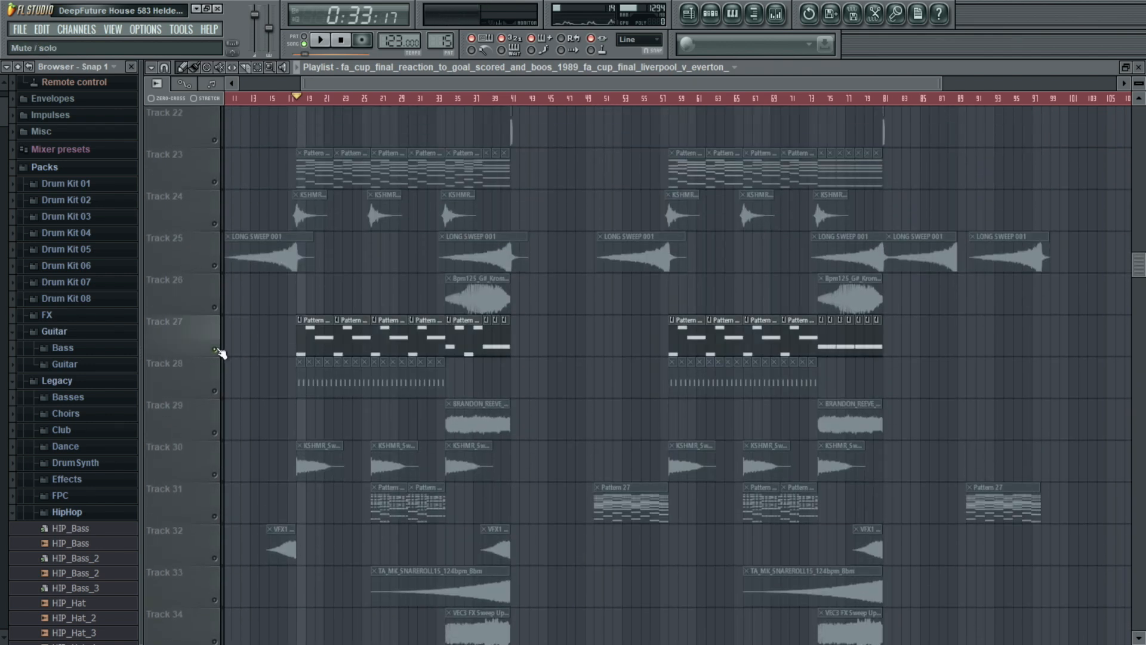
key(space)
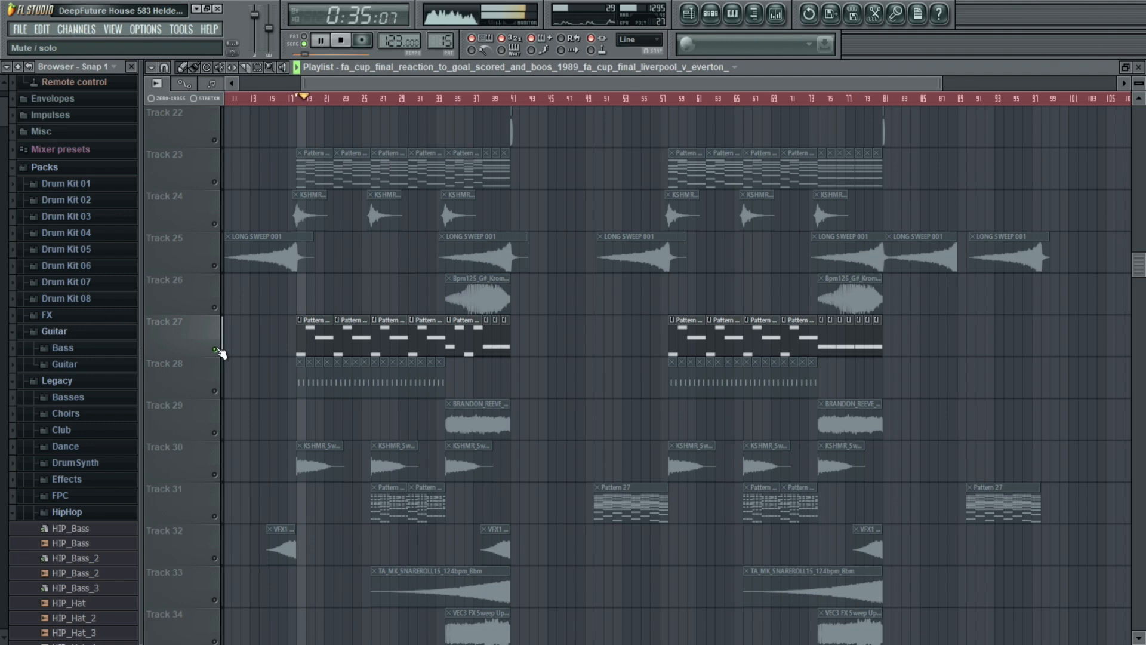
click(317, 335)
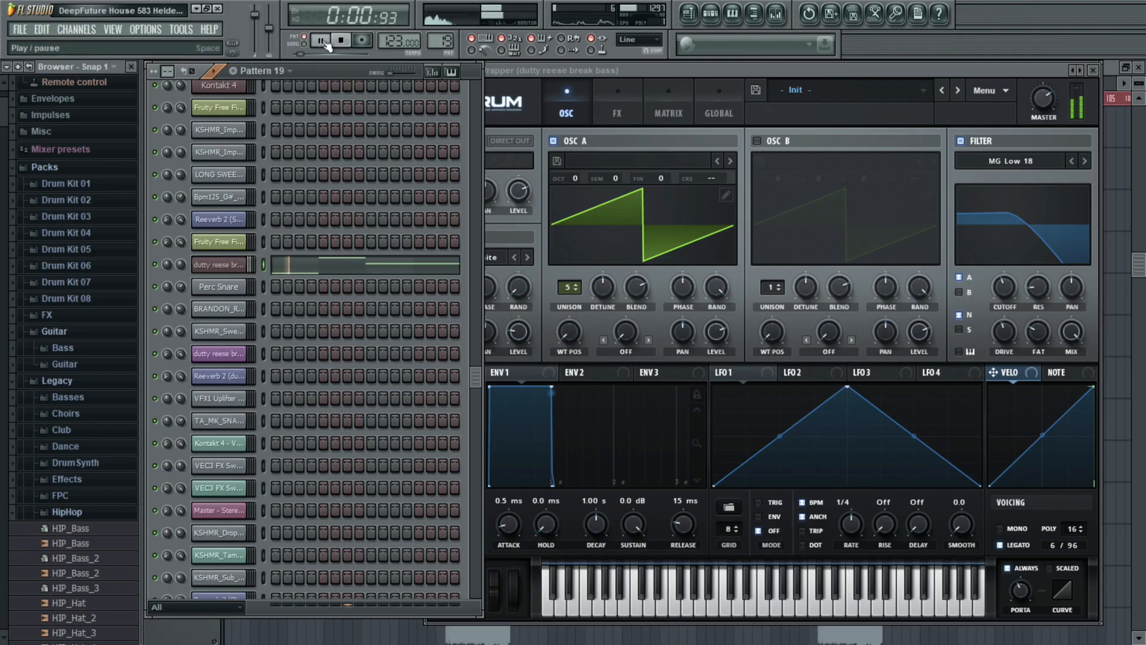
click(342, 42)
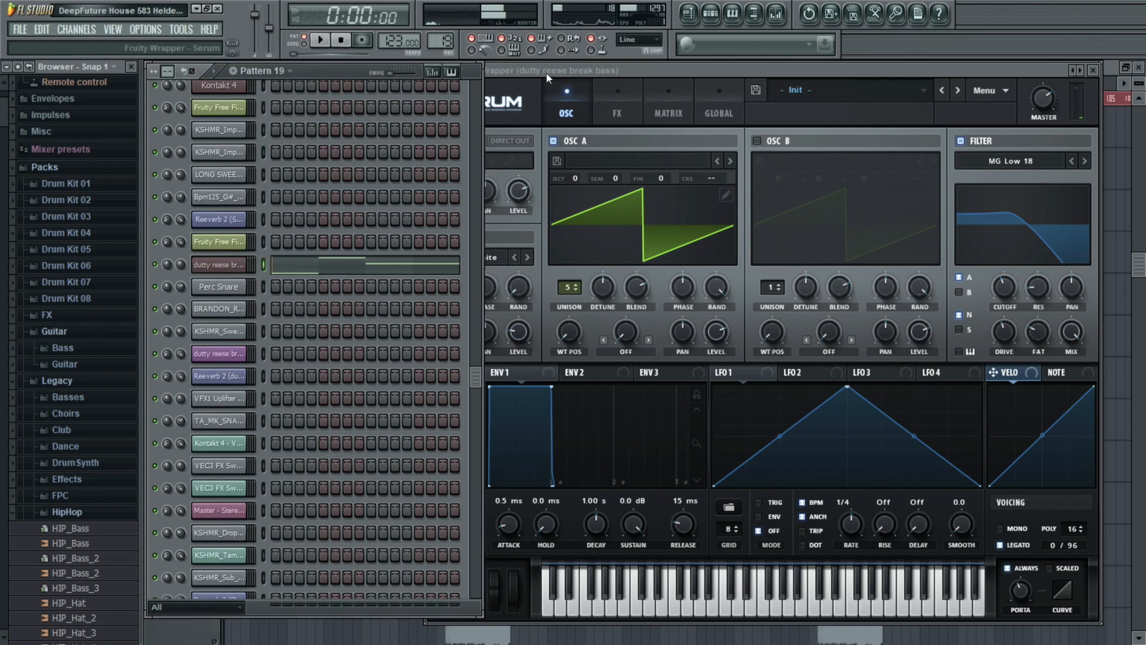
Step: Show Serum's effects for the reese bass, disable Hyper/Dimension and play the pattern
click(621, 105)
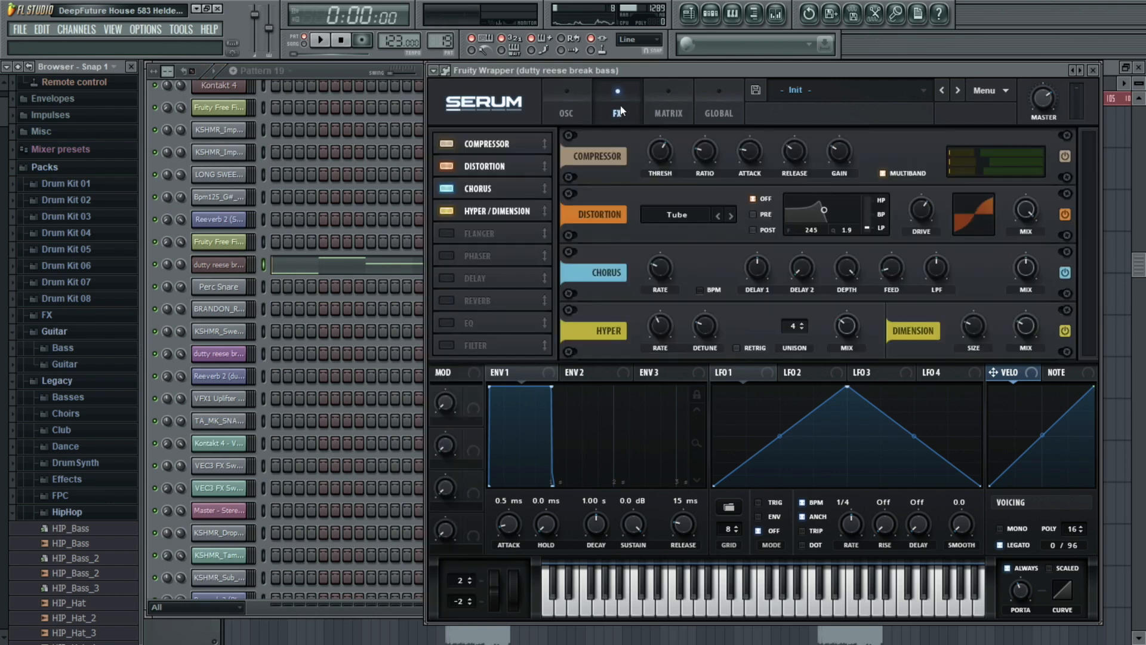
click(1065, 331)
click(322, 40)
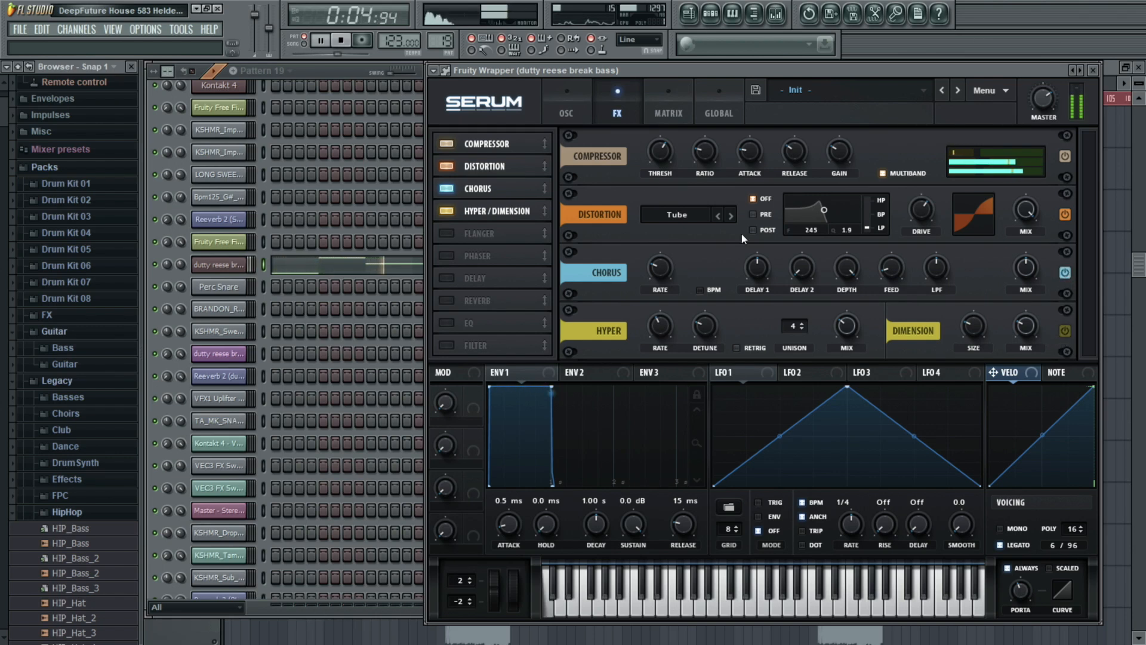
key(space)
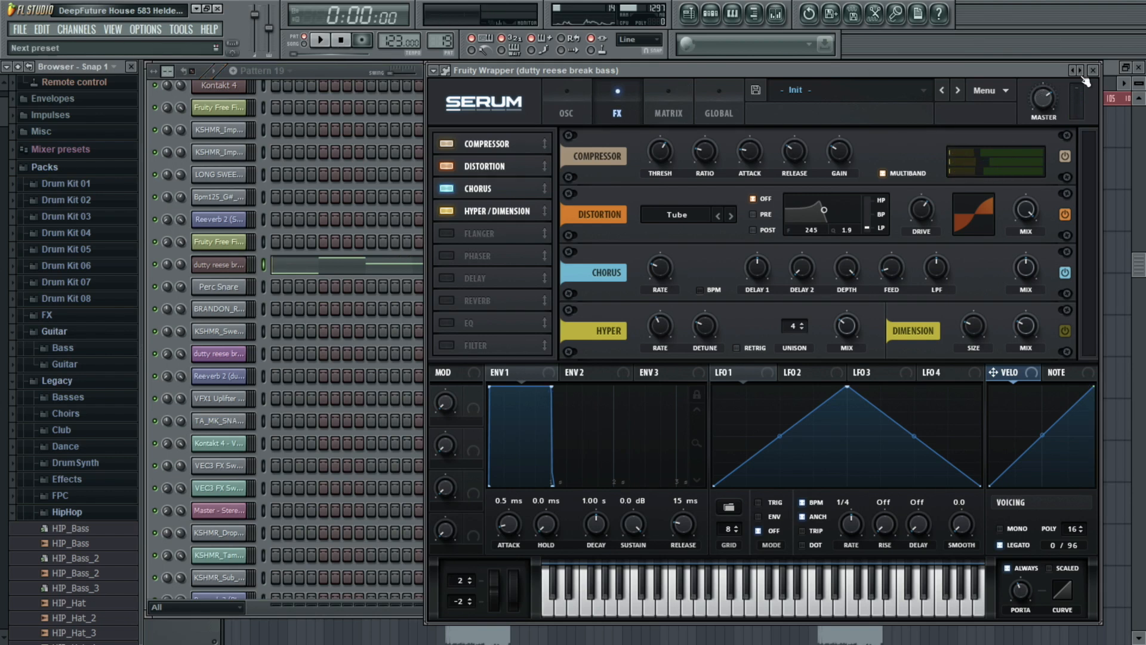
click(578, 95)
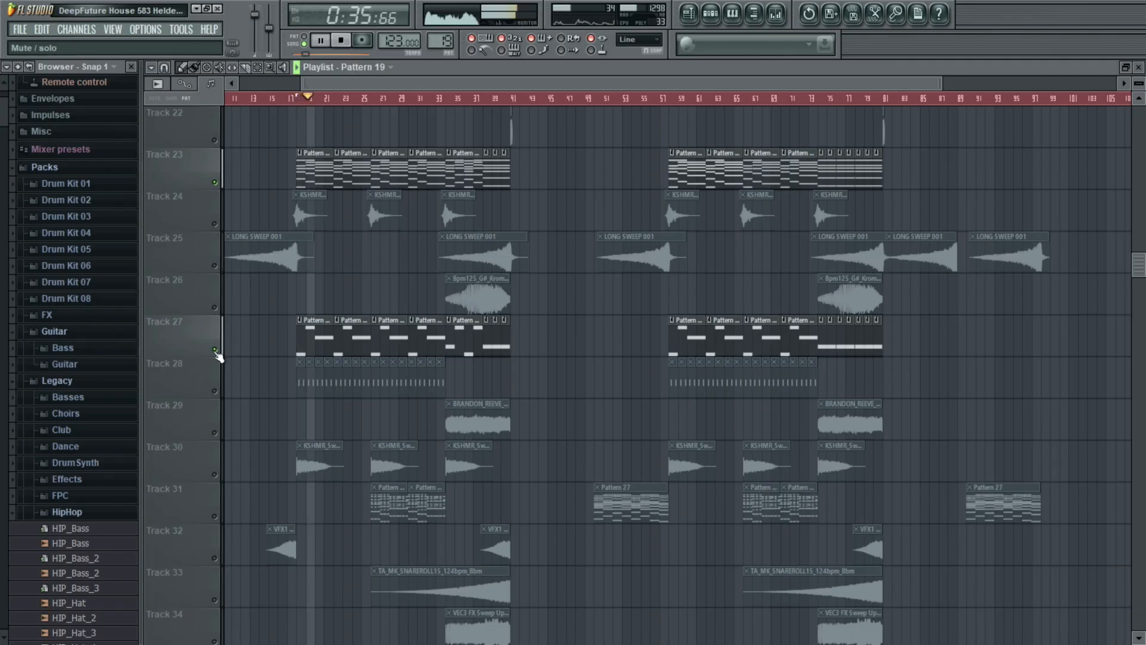
Step: Mute Track 27, select Pattern 17 in the step sequencer and play it
click(215, 350)
key(space)
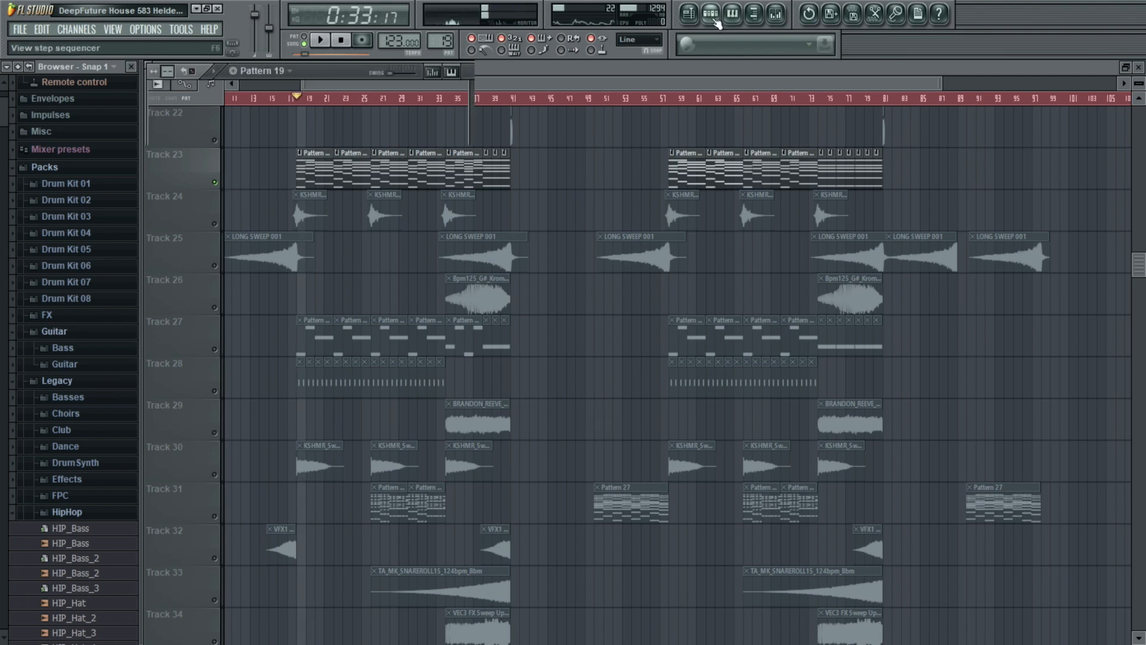
click(710, 13)
click(263, 70)
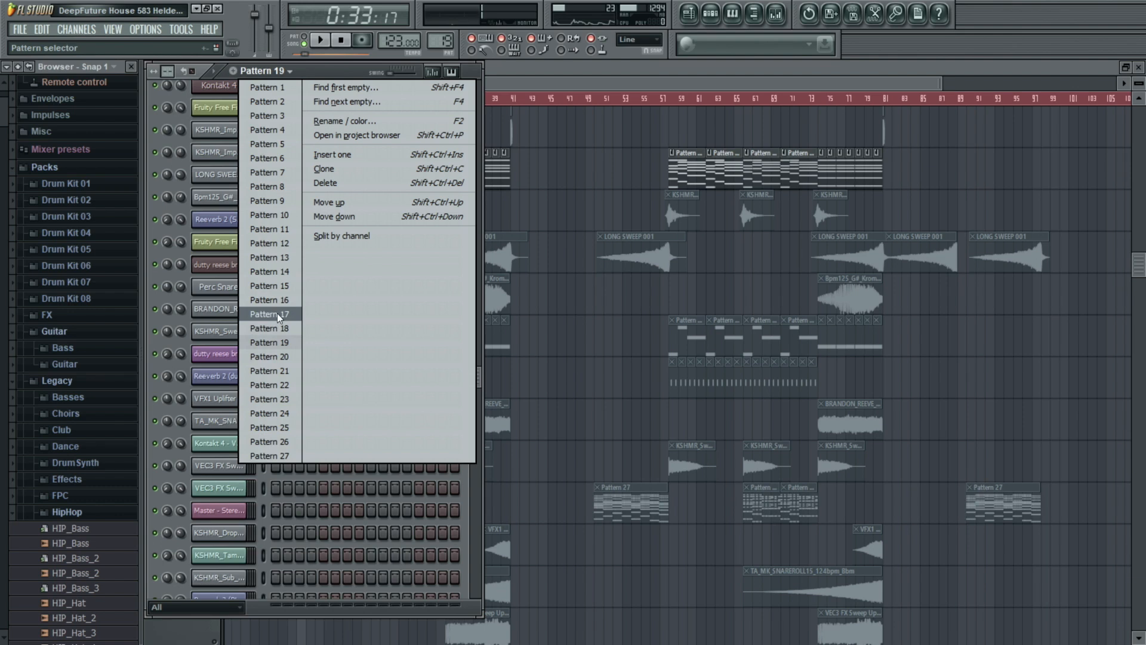
click(269, 313)
key(space)
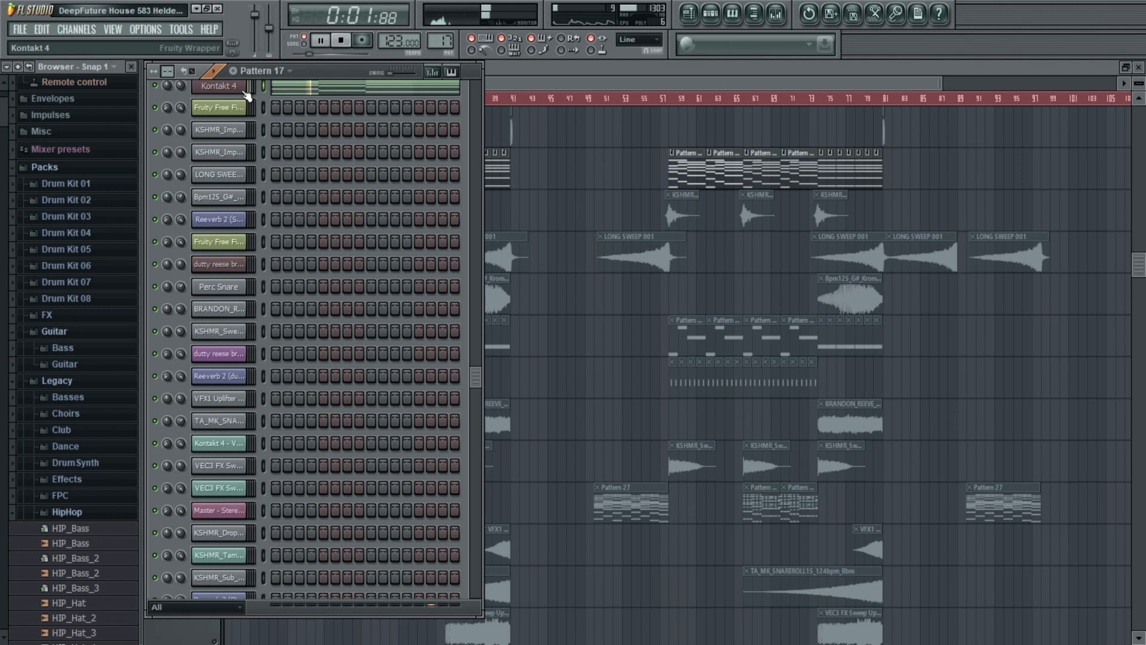
Step: Open the Kontakt 4 channel during playback and examine its Brass Ensemble instrument
click(241, 89)
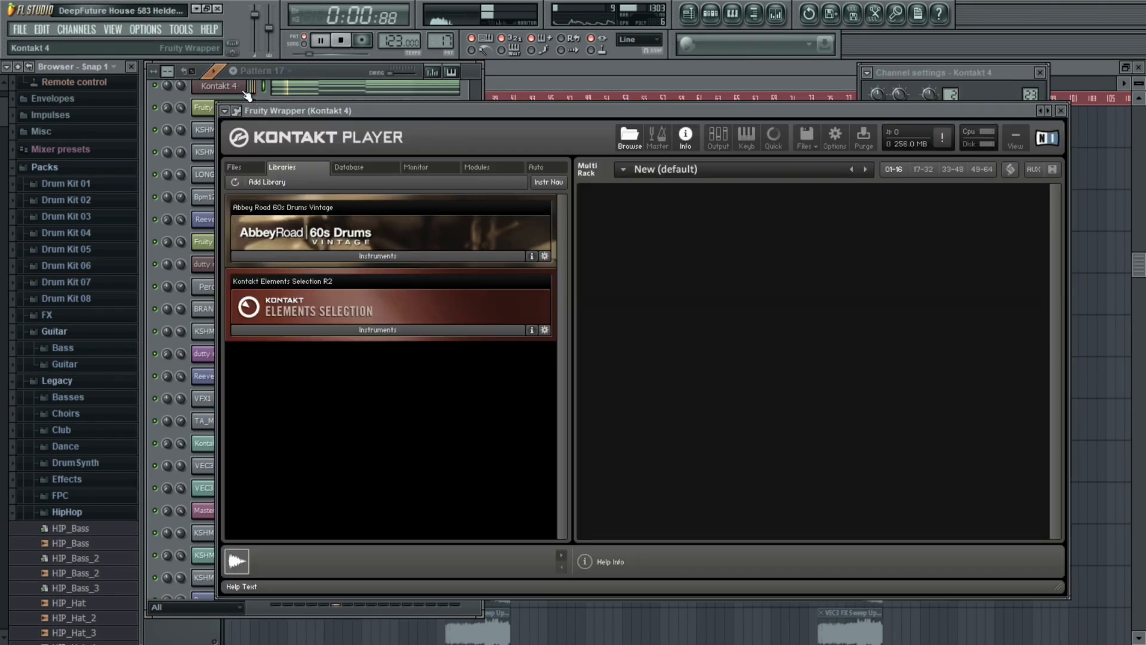
key(space)
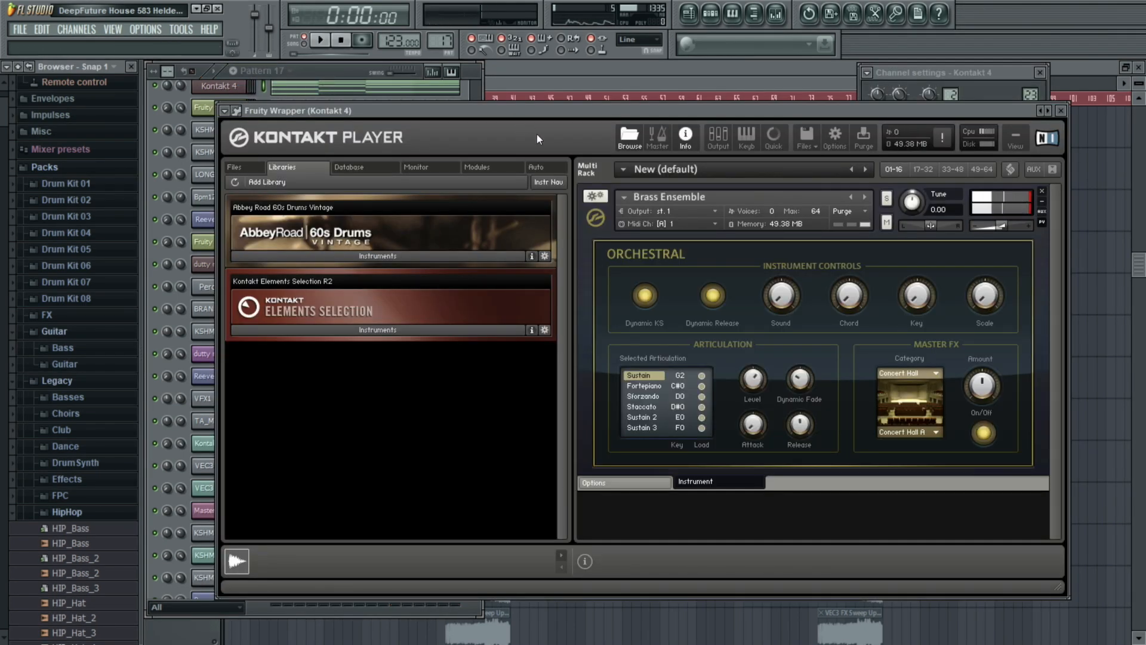
click(578, 71)
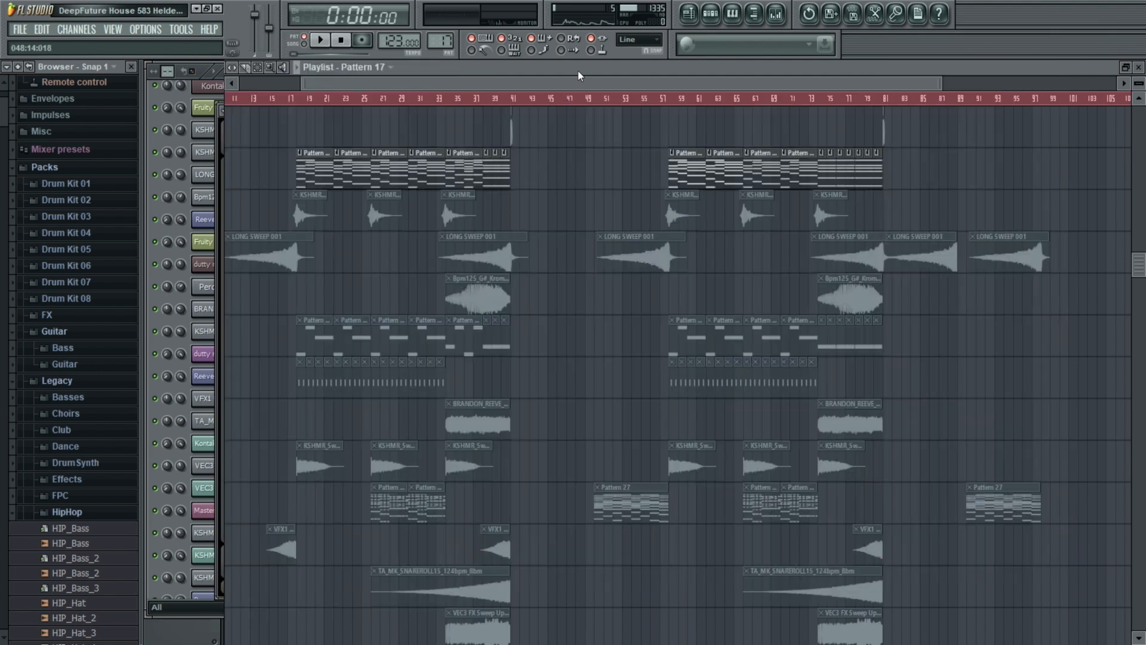
Step: Move the playlist position to bar 26 and play Track 23 from there
click(370, 99)
key(space)
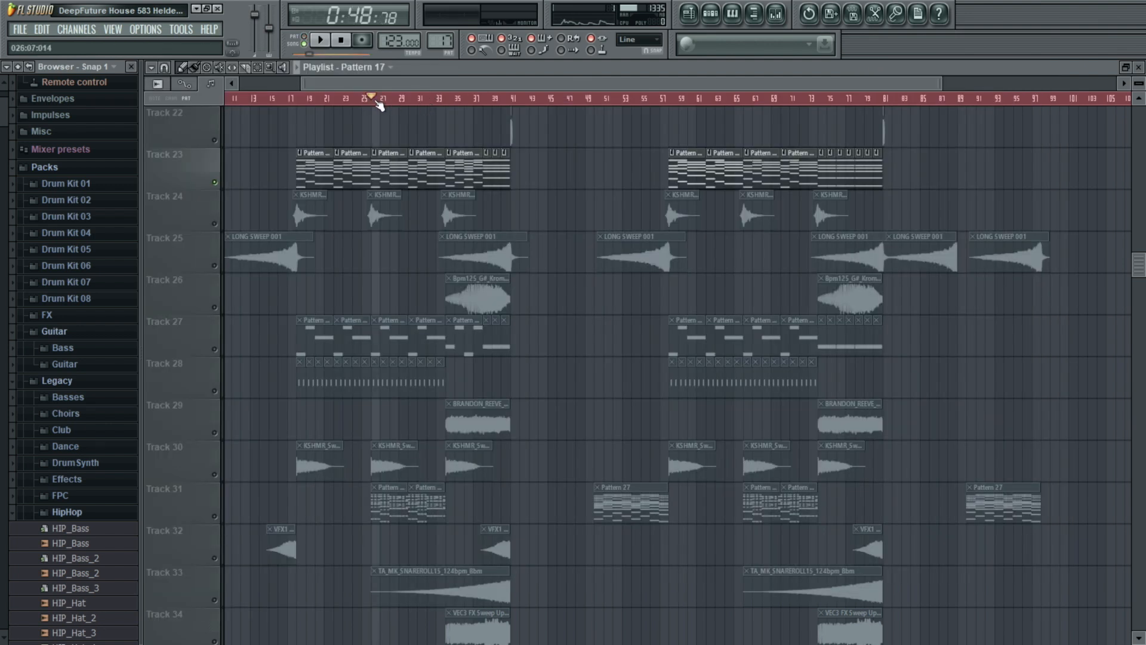